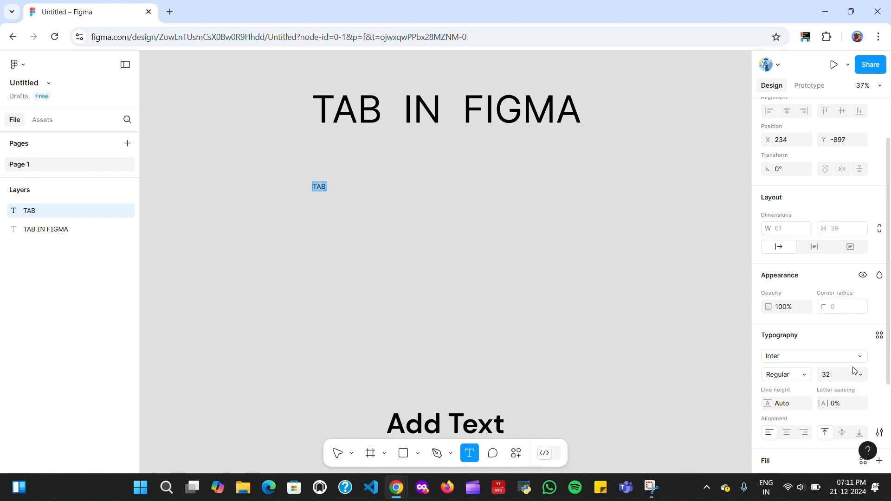
Set the font size of the TAB text to 96.
left_click(861, 374)
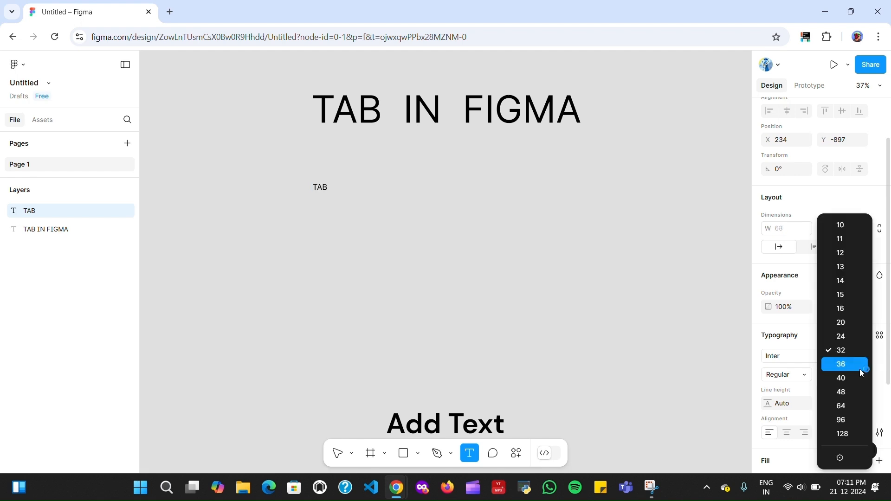
left_click(843, 422)
left_click(397, 325)
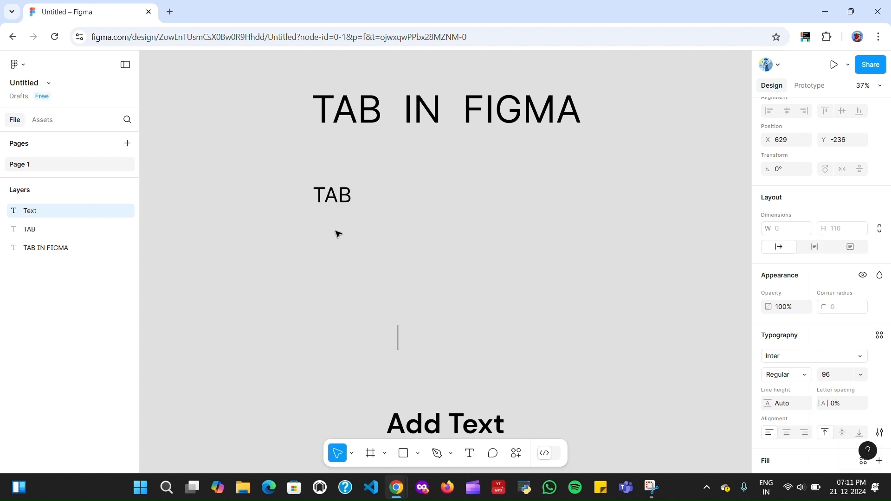
Move the TAB text horizontally to about X 599, Y -900, beneath the middle of the title.
left_click(336, 195)
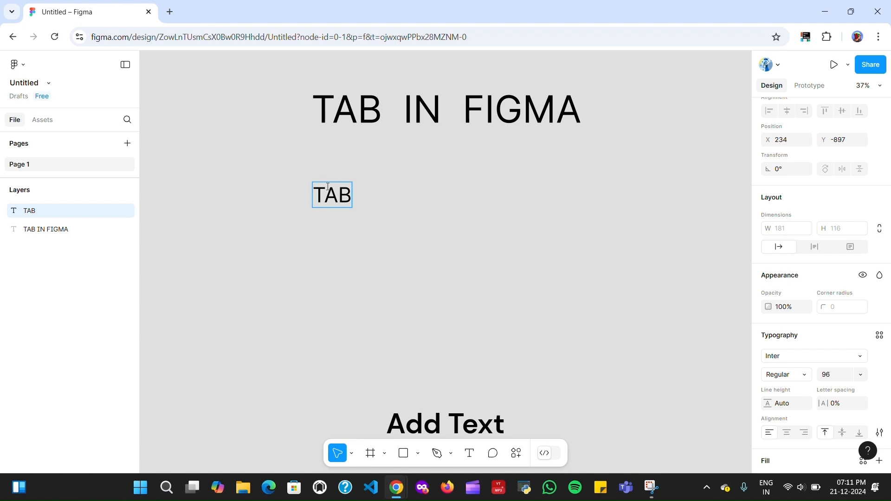
double_click(328, 195)
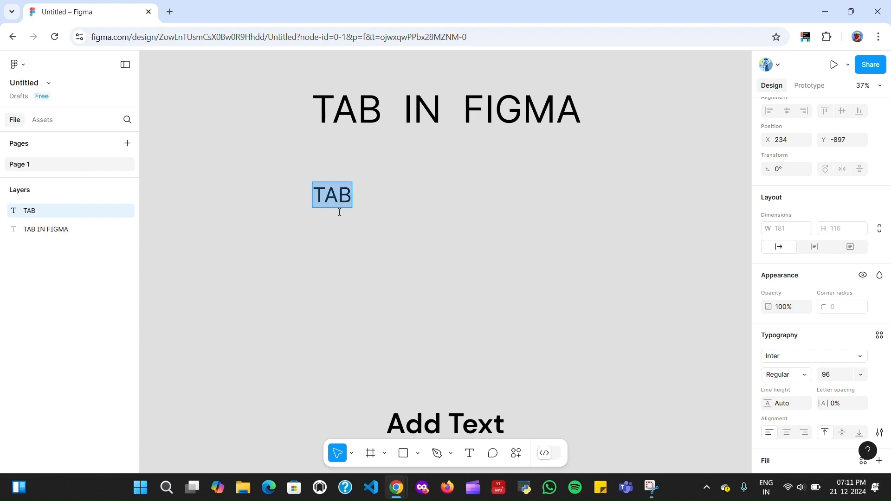
key("Escape")
left_click_drag(340, 195, 421, 193)
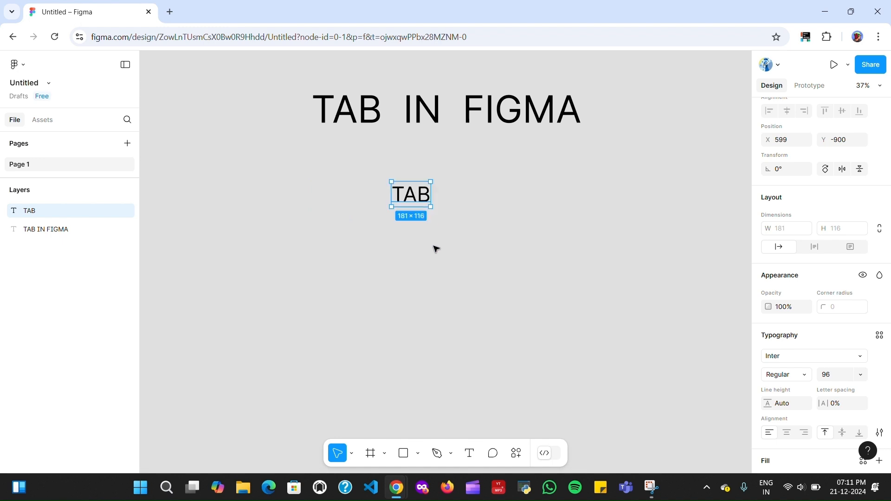
left_click(436, 282)
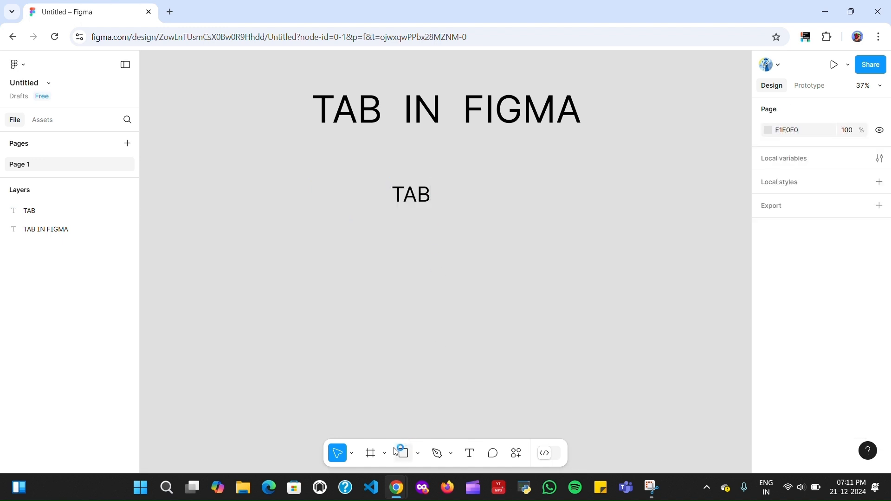
Draw a frame of about 306 × 134 around the TAB text and add auto layout to it.
left_click(371, 454)
left_click_drag(381, 178, 442, 210)
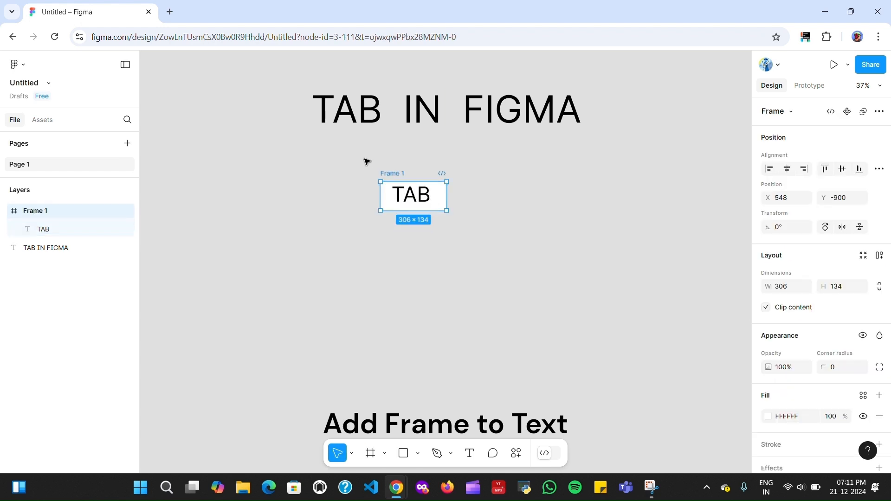
left_click_drag(365, 159, 466, 229)
right_click(426, 200)
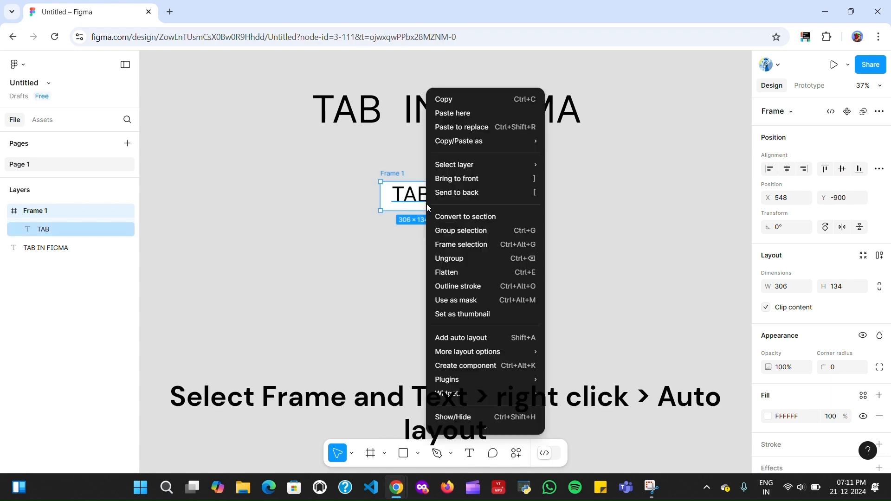
left_click(480, 339)
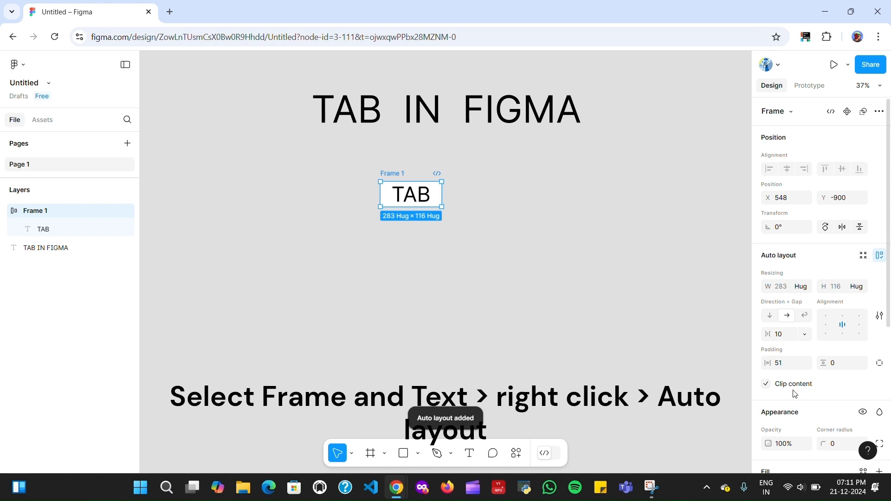
Set the TAB frame's auto layout padding to 10 horizontally and 5 vertically.
scroll(792, 378, "down", 1)
scroll(792, 379, "down", 1)
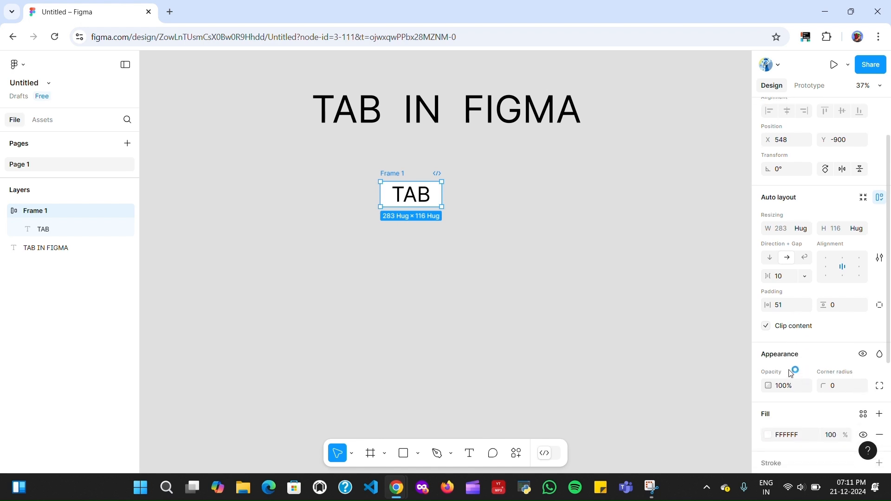
left_click(789, 308)
type("10")
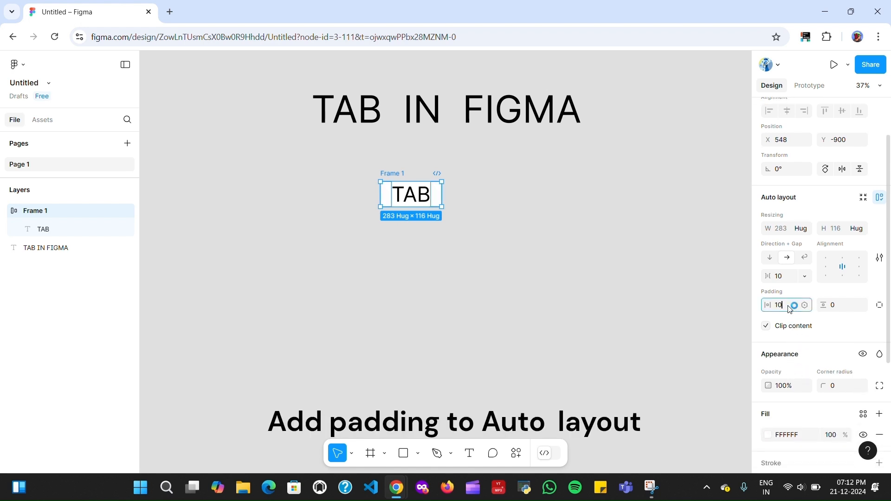
key("Tab")
type("10")
key("Return")
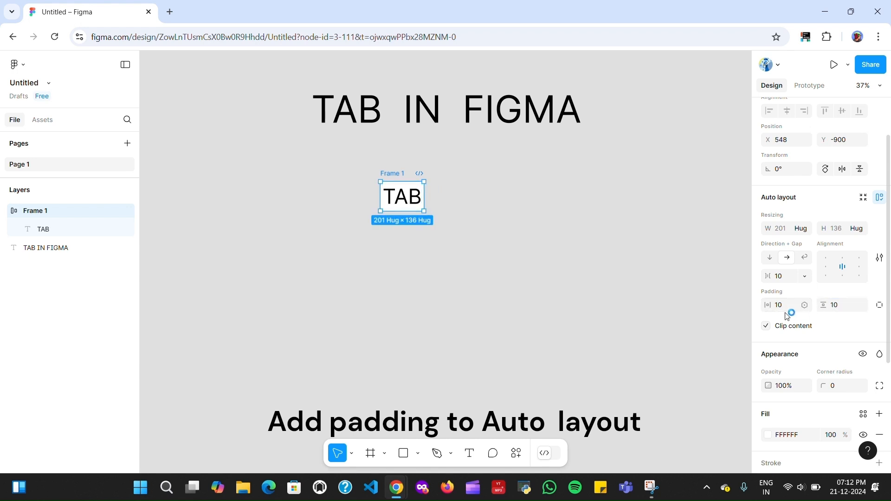
left_click(788, 308)
key("Up")
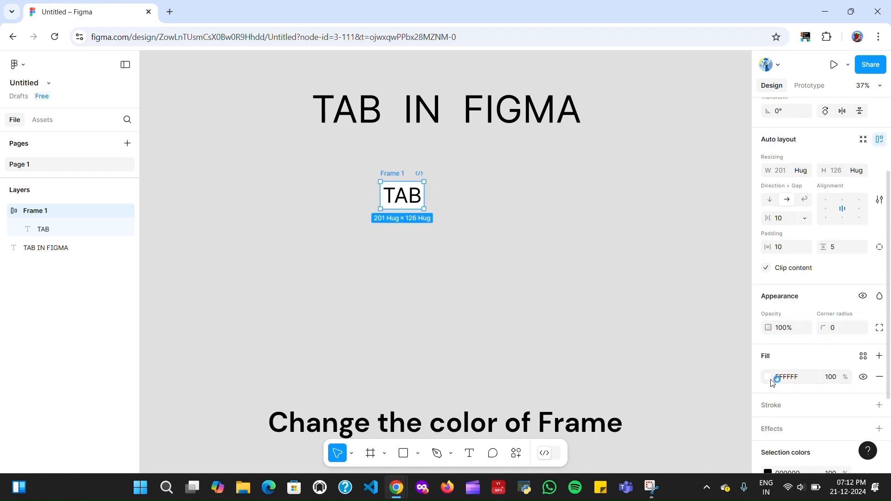
Change the TAB frame's fill to light blue 9EC9EC.
left_click(768, 377)
left_click(696, 336)
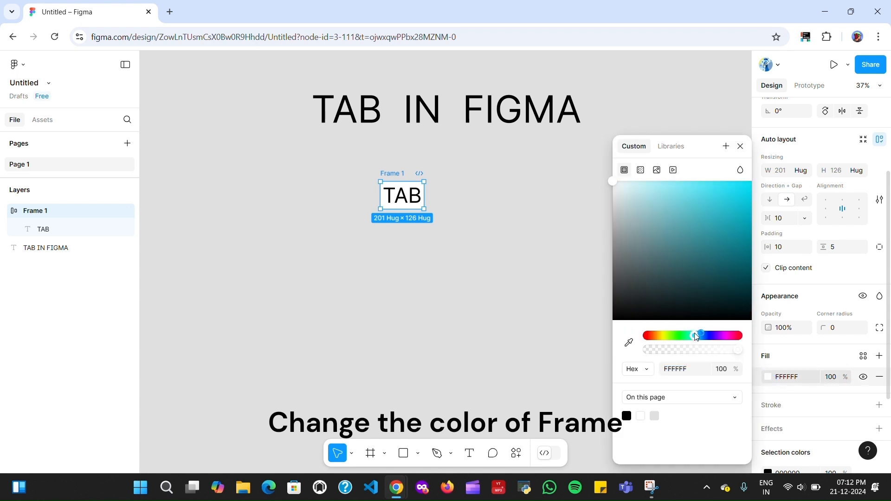
left_click(709, 336)
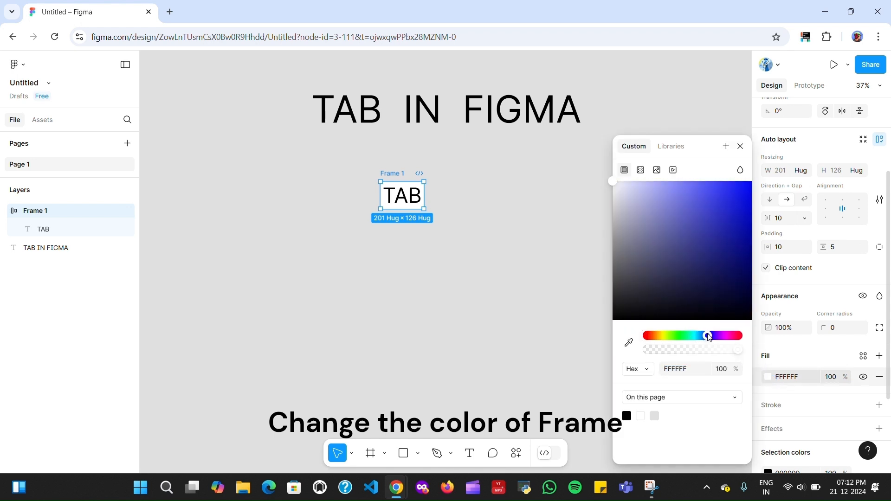
left_click(641, 187)
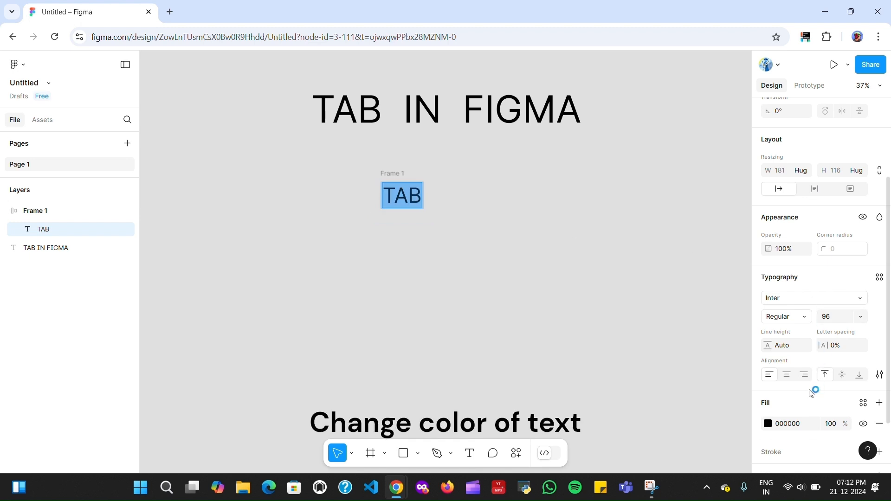
Change the fill of the TAB text inside the frame to white, FFFFFF.
scroll(814, 371, "down", 1)
left_click(769, 366)
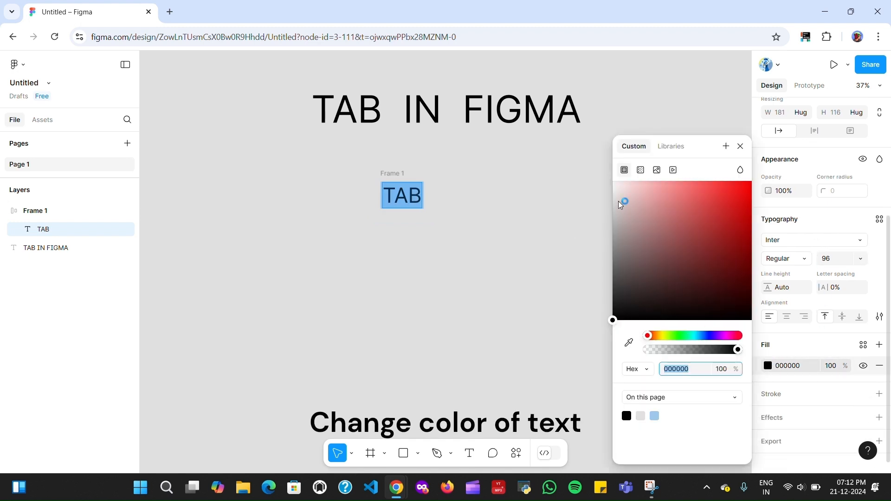
left_click_drag(621, 205, 615, 185)
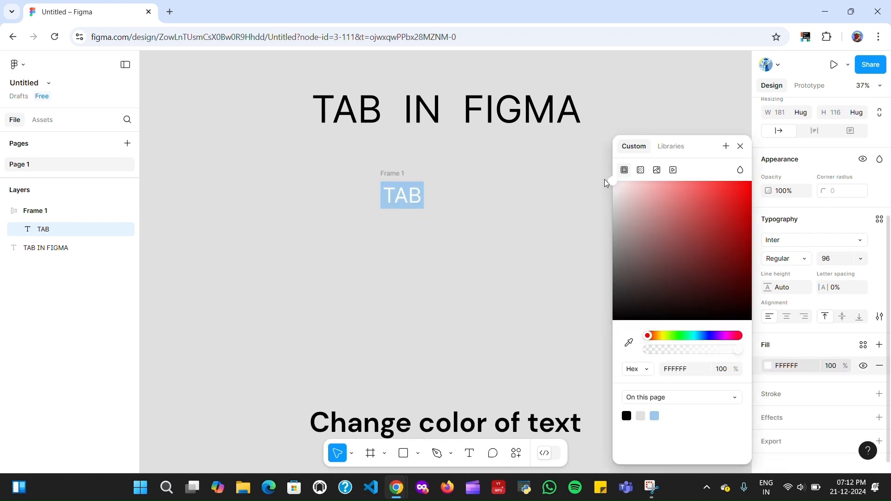
left_click(741, 147)
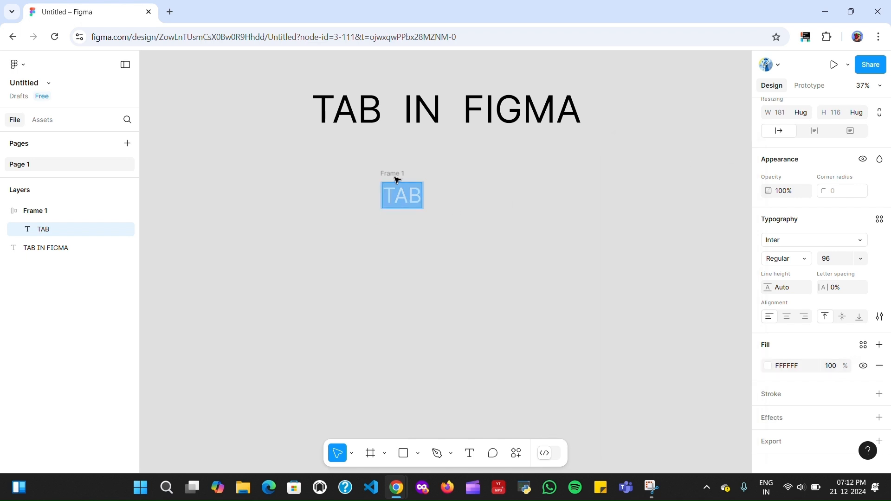
key("Escape")
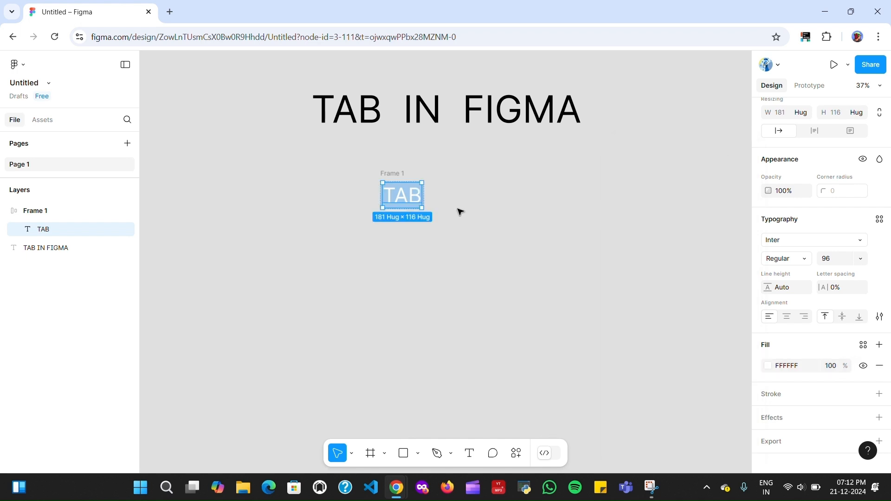
Widen the TAB frame to about 295 and rename it main.
left_click(391, 174)
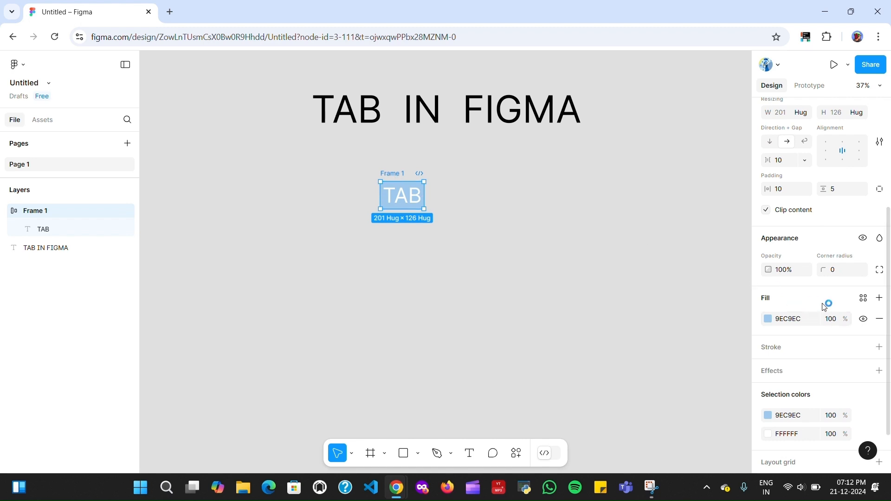
left_click_drag(423, 188, 444, 187)
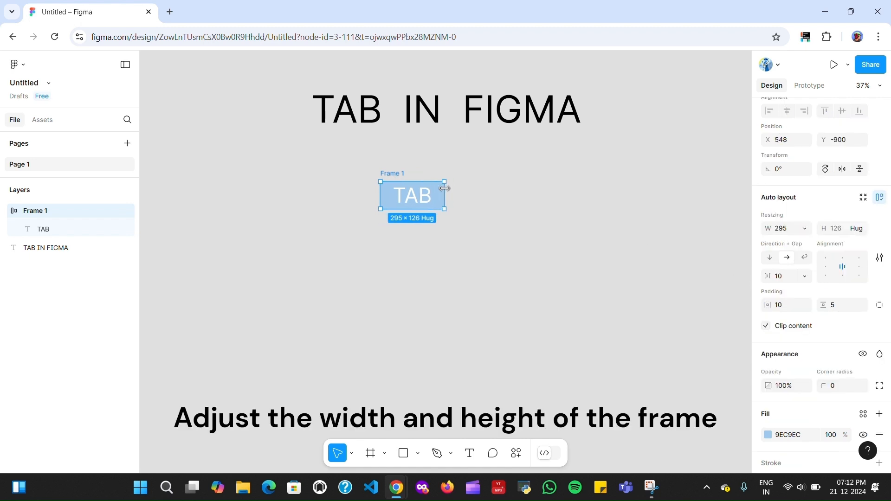
left_click(485, 223)
left_click(417, 199)
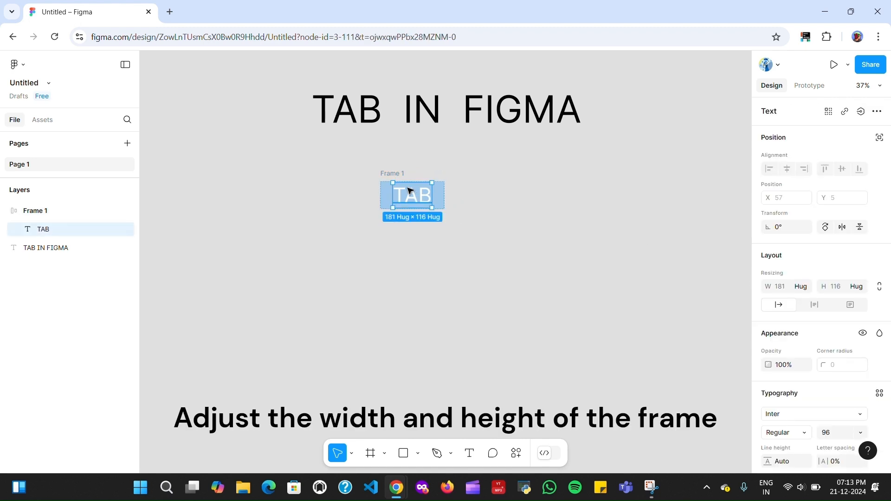
left_click(572, 206)
left_click(392, 176)
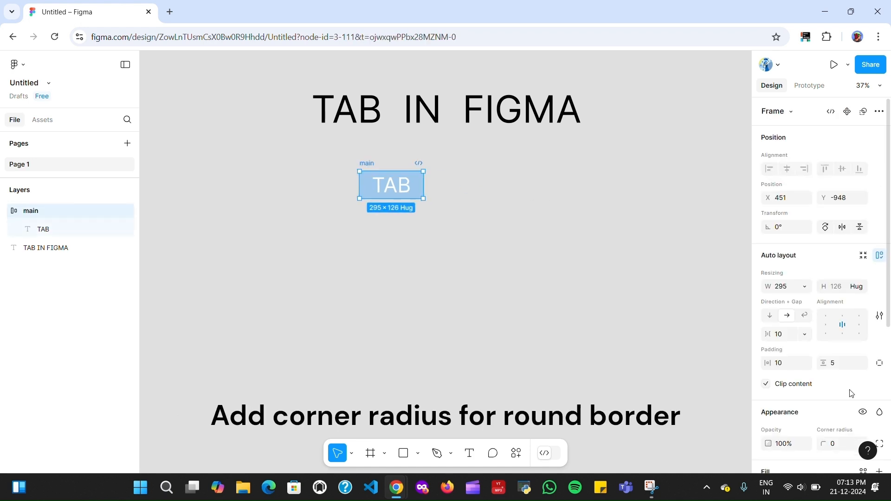
Round the main frame's corners with a corner radius of 45.
scroll(850, 393, "down", 3)
left_click(841, 330)
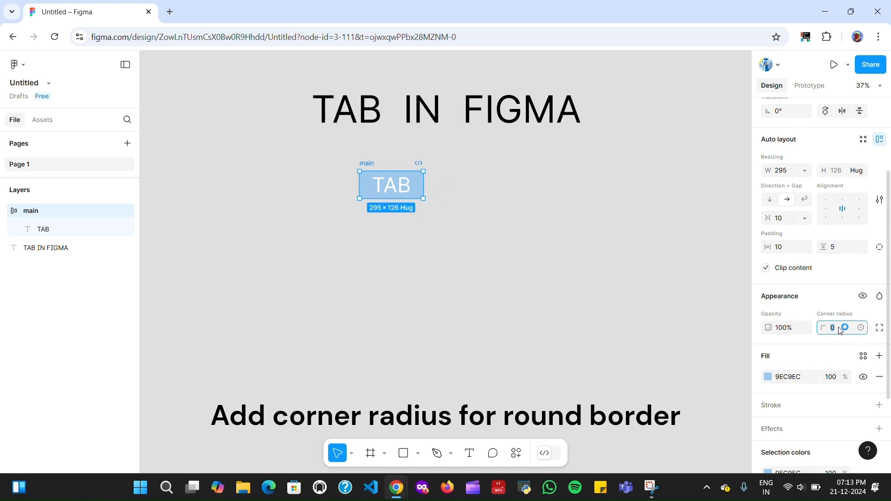
type("18")
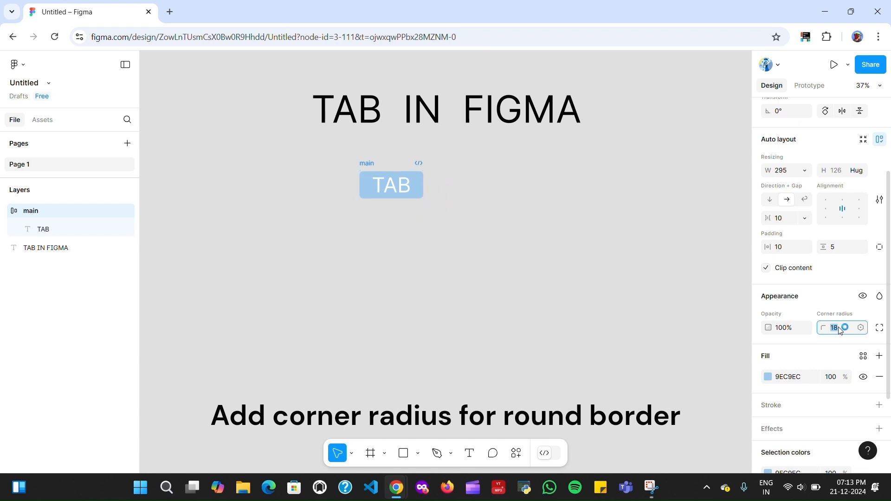
key("Up")
key("Up")
key("Up")
key("Up")
key("Up")
key("Up")
key("Up")
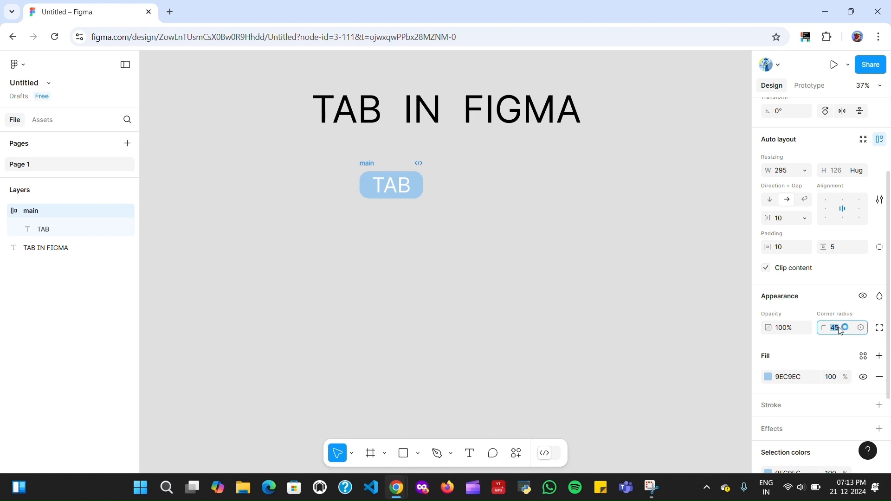
left_click(439, 342)
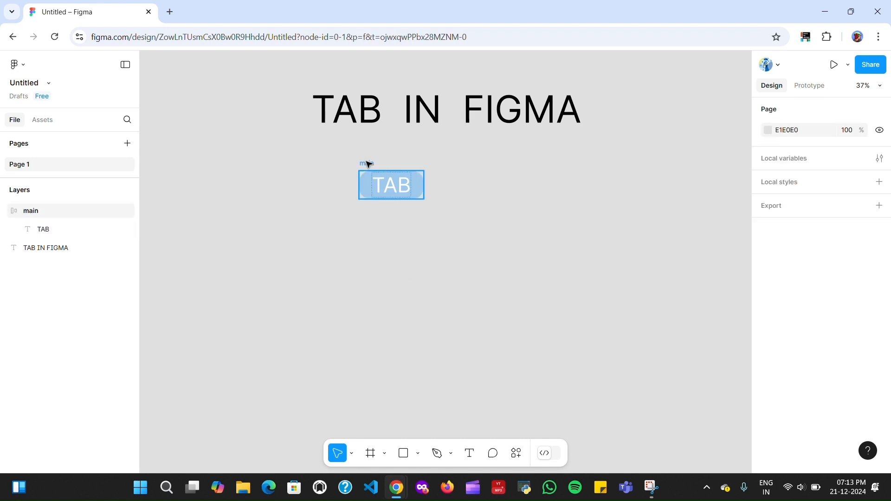
Shift the main frame slightly left to about X 400, Y -956, and create a component from it.
left_click_drag(367, 166, 356, 164)
left_click(509, 226)
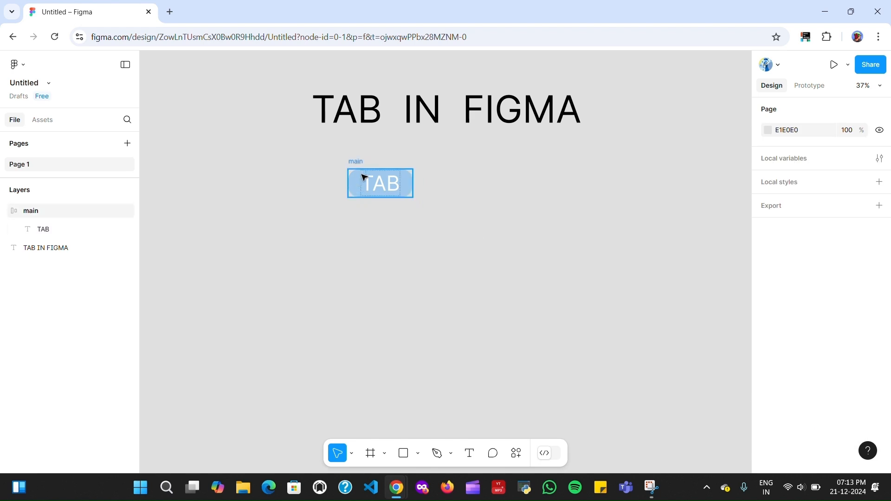
left_click(357, 162)
right_click(357, 163)
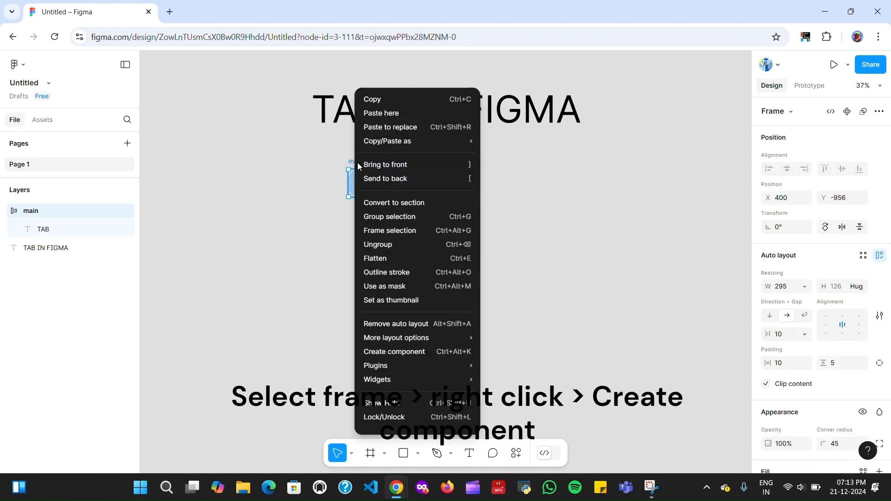
left_click(424, 350)
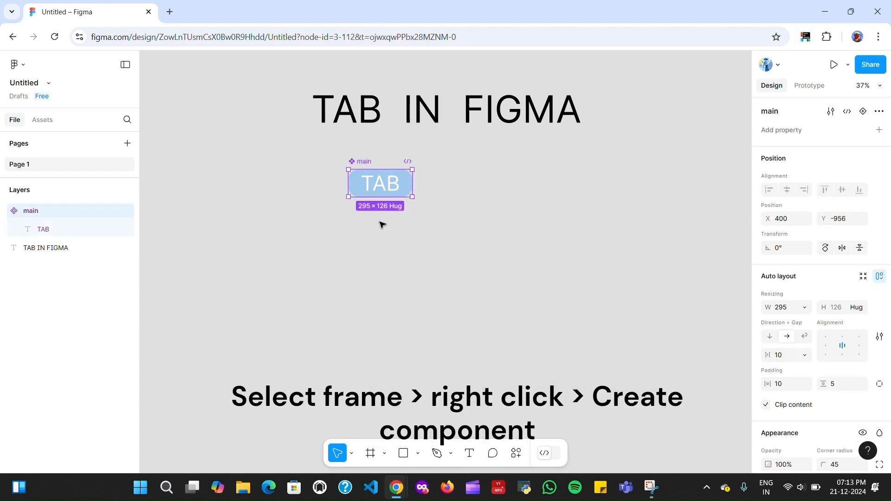
Add a second variant to the main component and set its Property 1 name to hover.
left_click(864, 111)
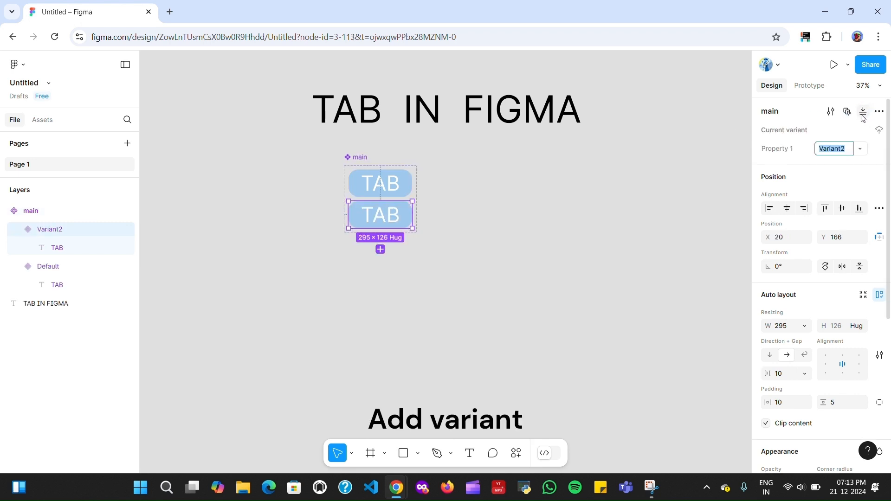
double_click(55, 230)
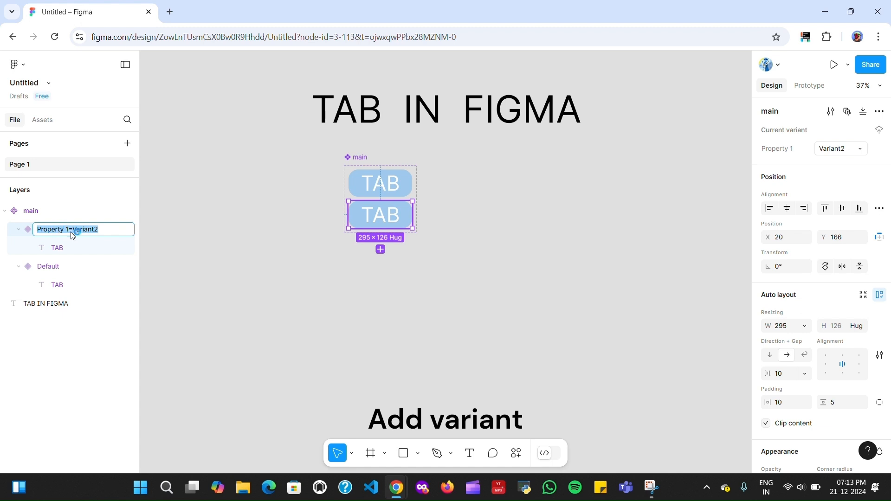
left_click(115, 230)
key("BackSpace")
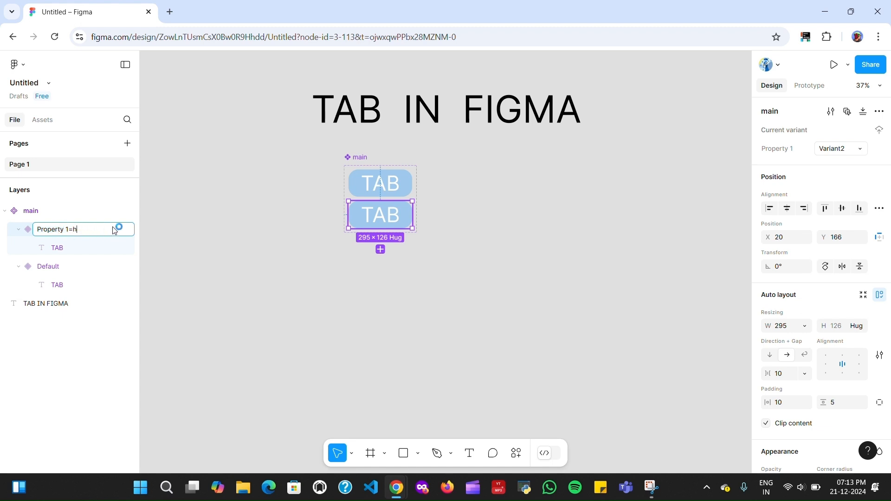
type("hover")
left_click(263, 323)
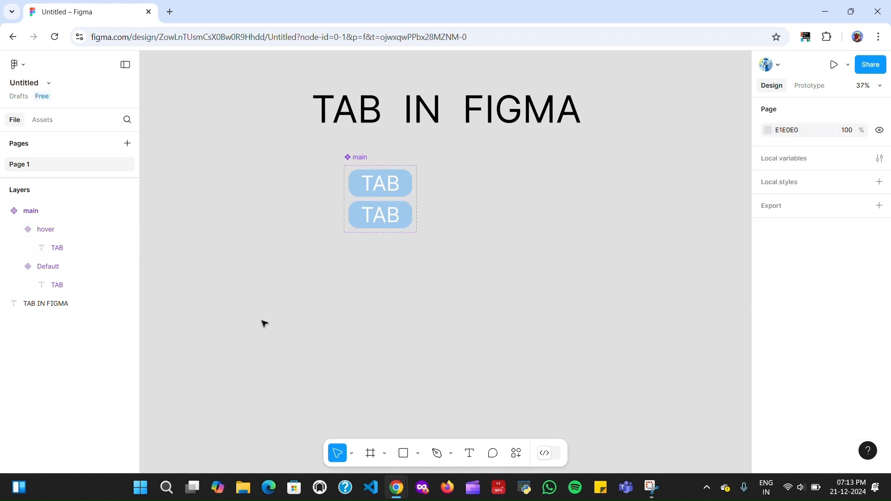
Change the hover variant's fill to a more saturated, brighter blue than the Default variant.
double_click(390, 221)
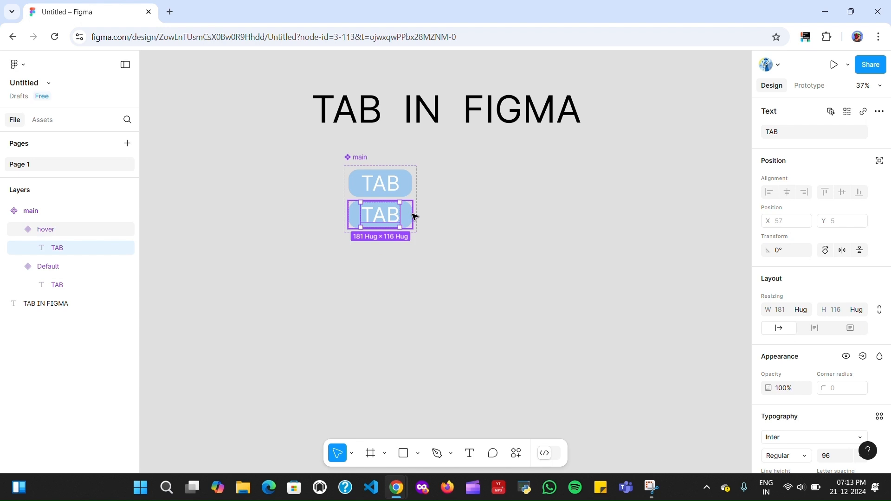
left_click(408, 218)
scroll(795, 388, "down", 4)
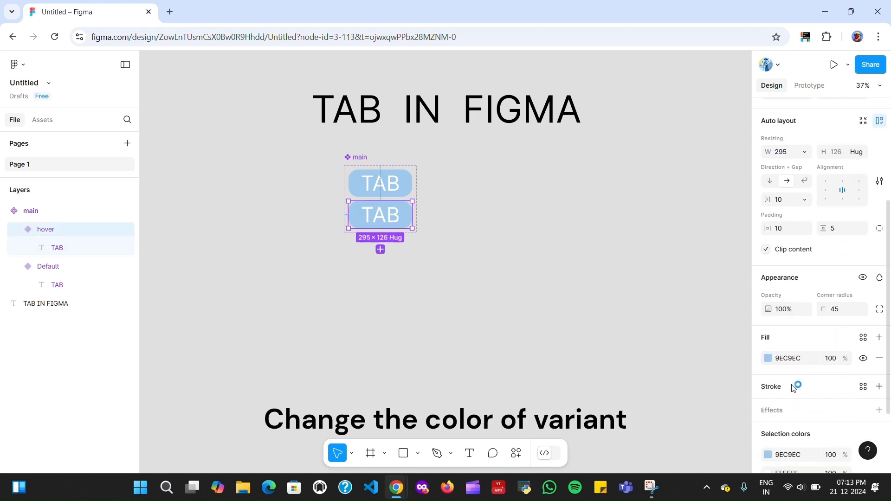
left_click(768, 359)
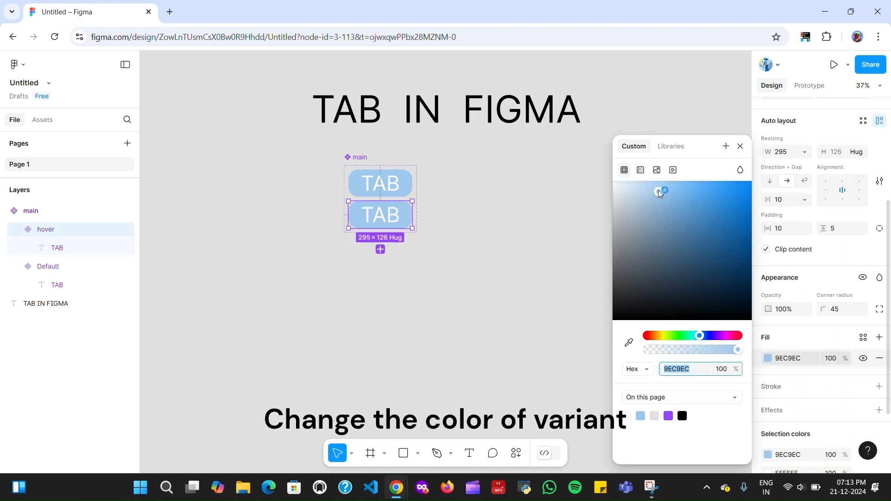
left_click_drag(659, 190, 693, 192)
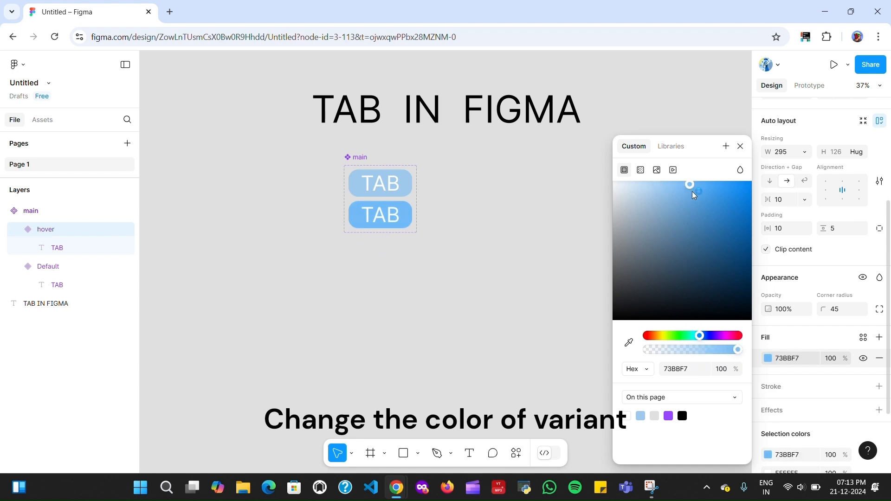
left_click(740, 146)
left_click(455, 279)
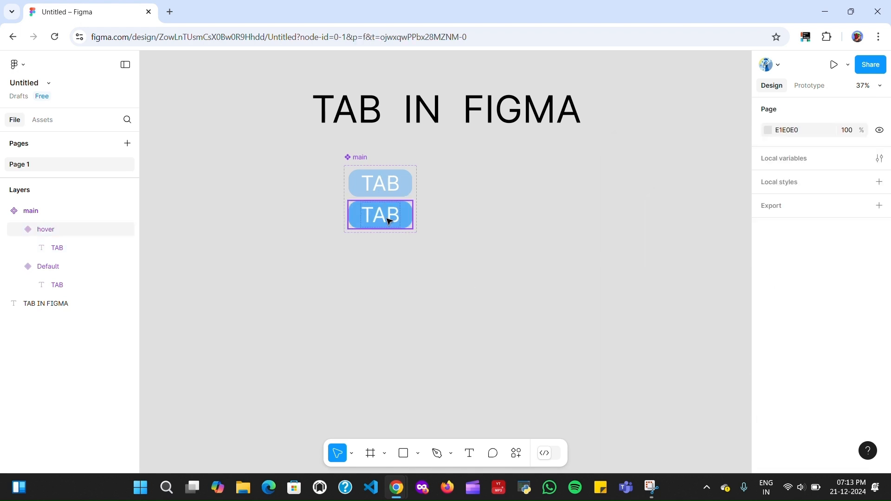
Add a third variant to the main component and set its Property 1 name to click.
left_click(380, 191)
left_click(359, 158)
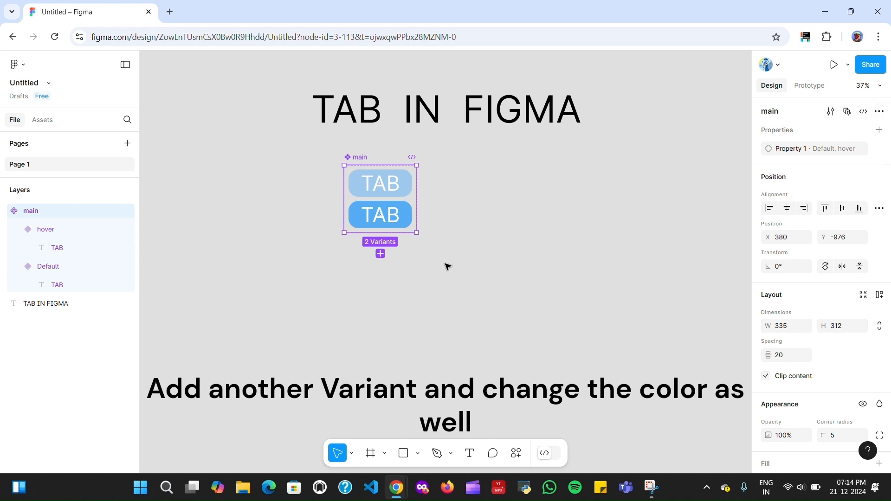
left_click(380, 254)
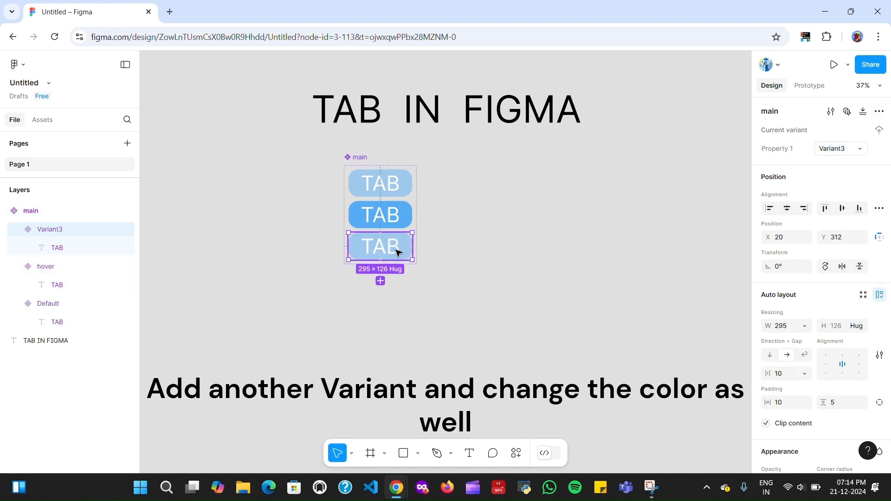
double_click(59, 230)
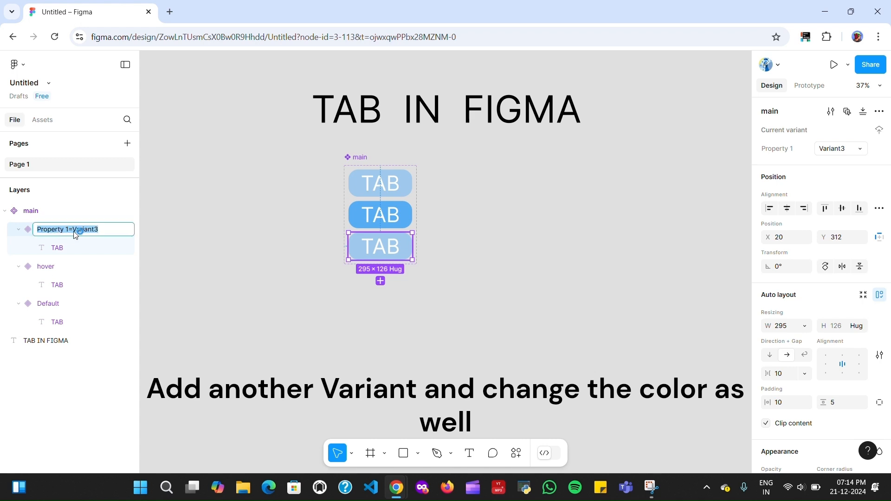
left_click(109, 233)
key("BackSpace")
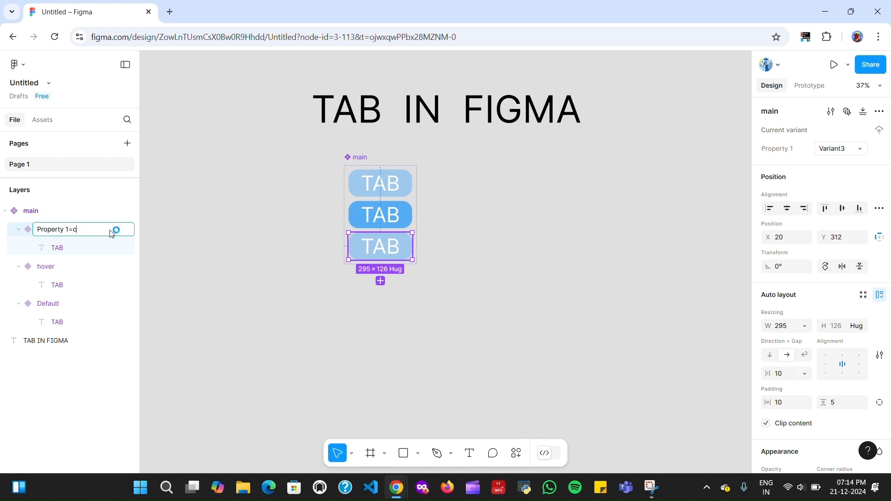
left_click(444, 277)
Change the click variant's fill to a darker blue than the hover variant.
left_click(392, 246)
scroll(805, 430, "down", 2)
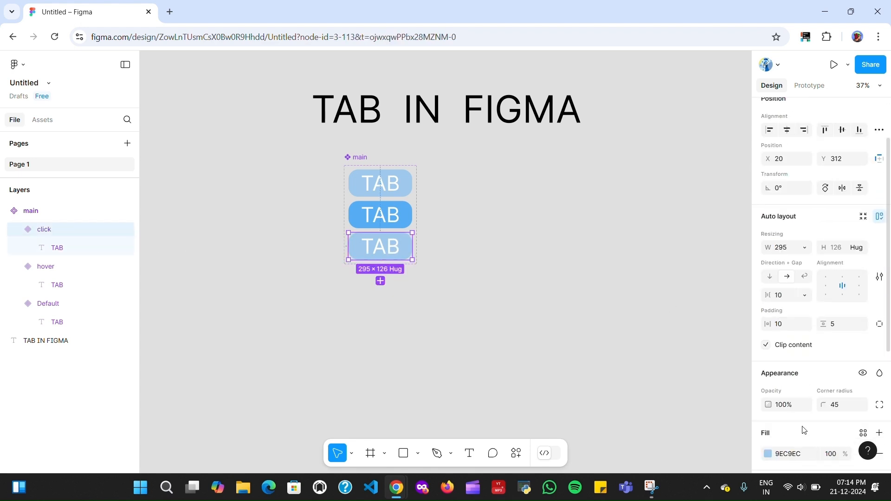
scroll(805, 430, "down", 1)
left_click(769, 416)
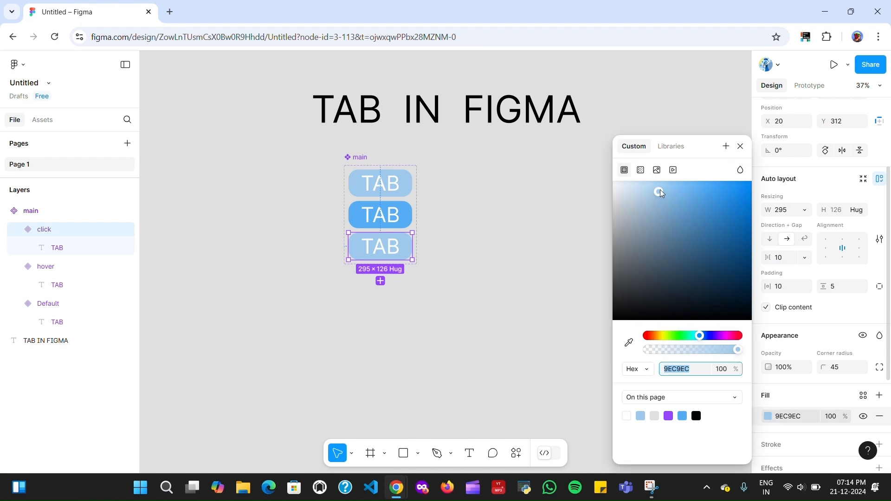
left_click_drag(662, 194, 701, 205)
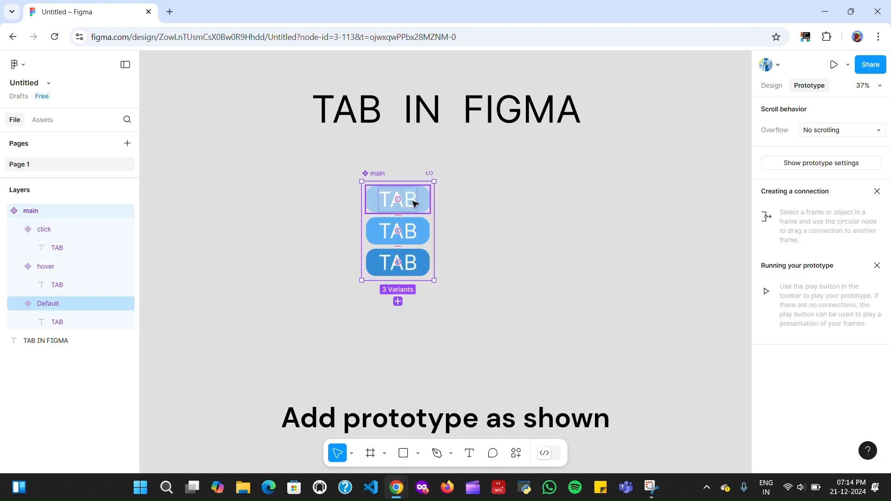
Connect the Default variant to hover with a While hovering trigger, Change to action and Instant animation.
left_click(415, 203)
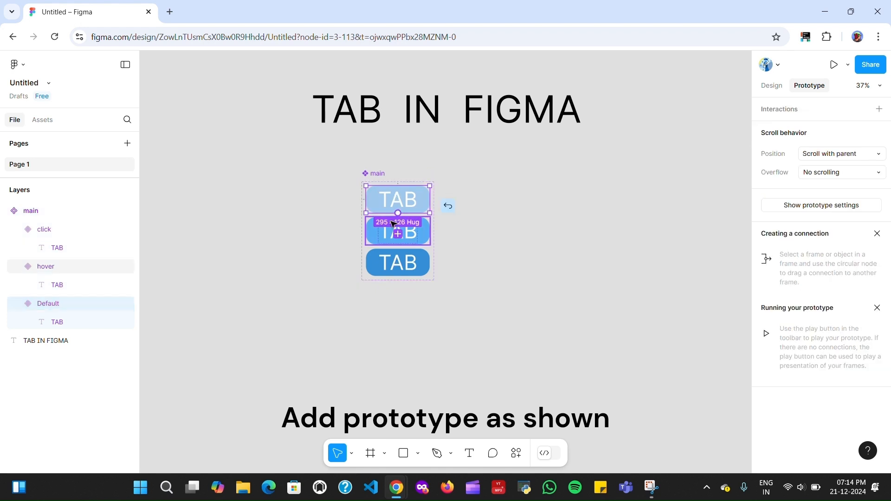
left_click_drag(394, 225, 398, 233)
left_click(427, 275)
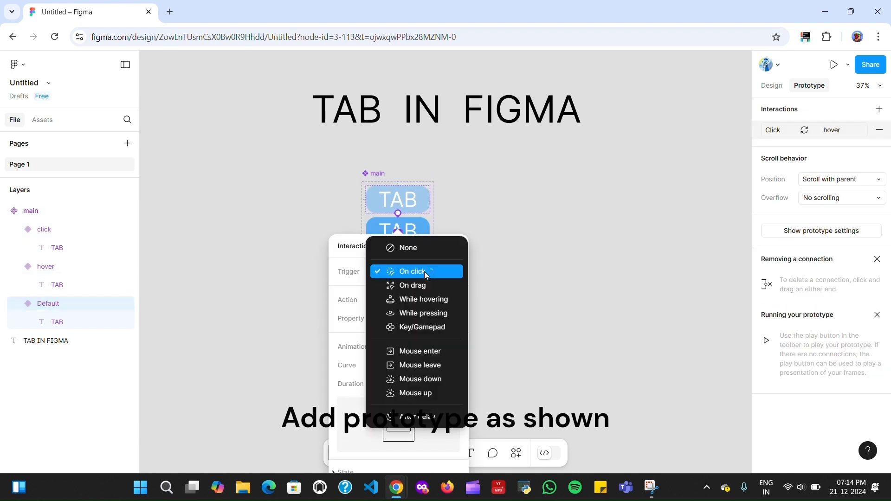
left_click(420, 300)
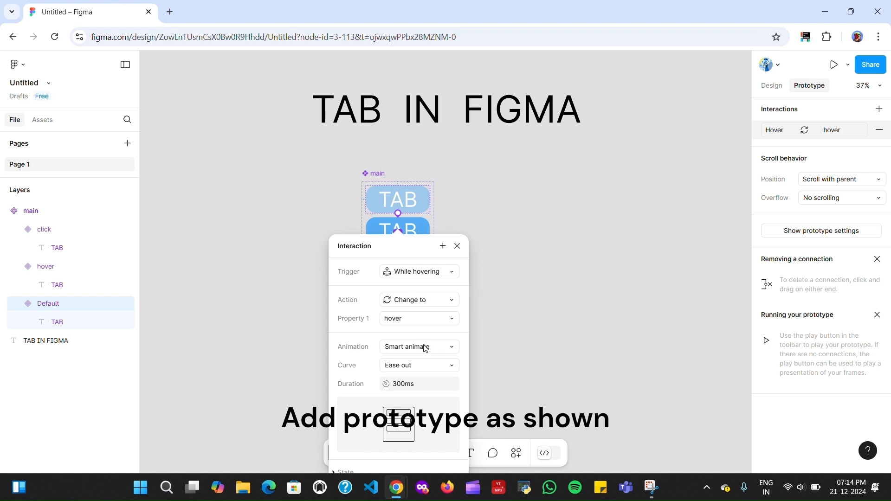
left_click(426, 349)
left_click(408, 317)
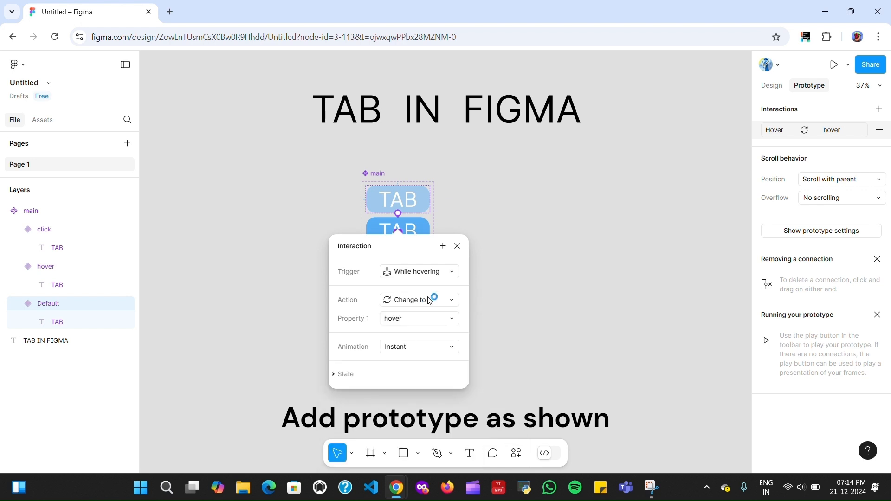
left_click(458, 246)
Connect the hover variant to click with an On click trigger, Change to action and Instant animation.
left_click(404, 232)
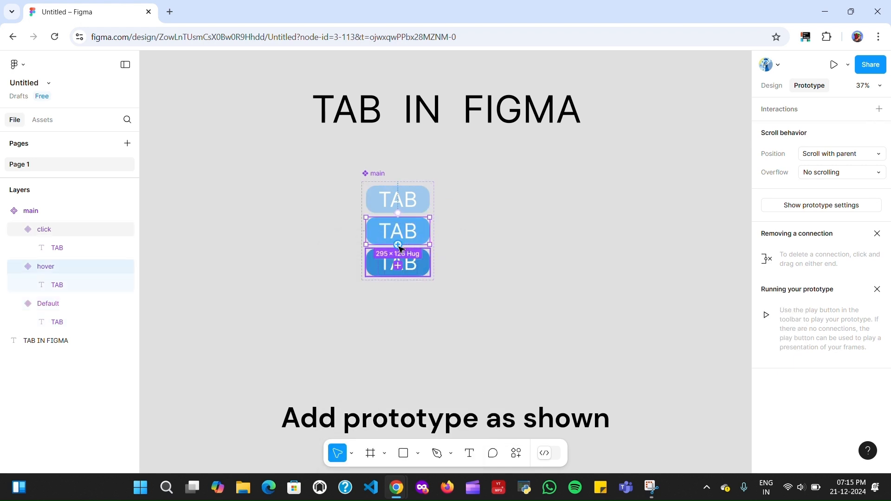
left_click_drag(401, 249, 387, 264)
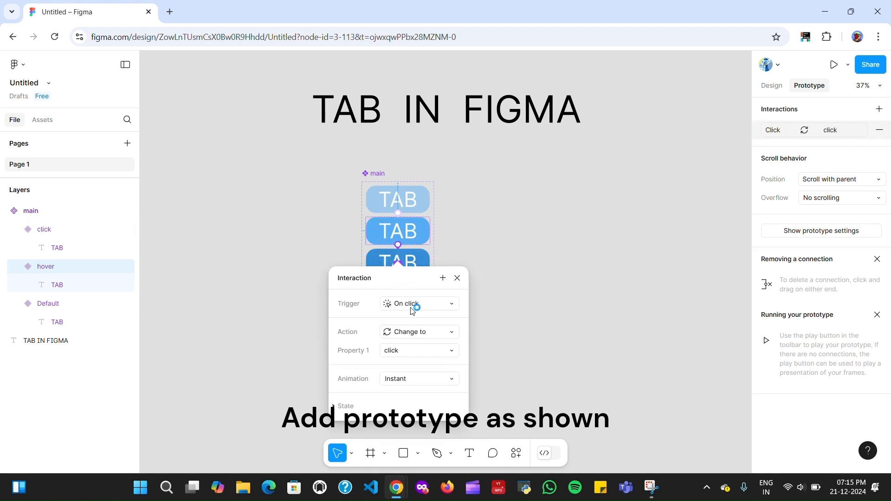
left_click(457, 278)
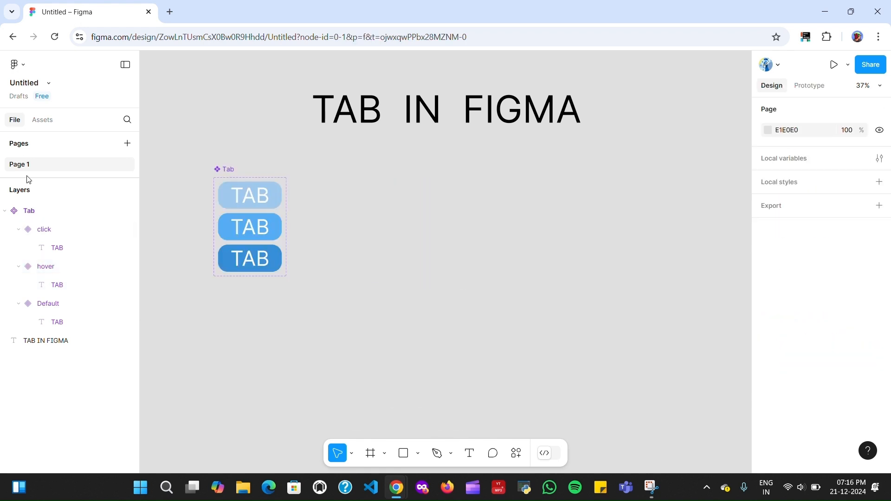
Insert the Tab component beside the variant set and duplicate it into a row of three evenly spaced instances.
left_click(42, 121)
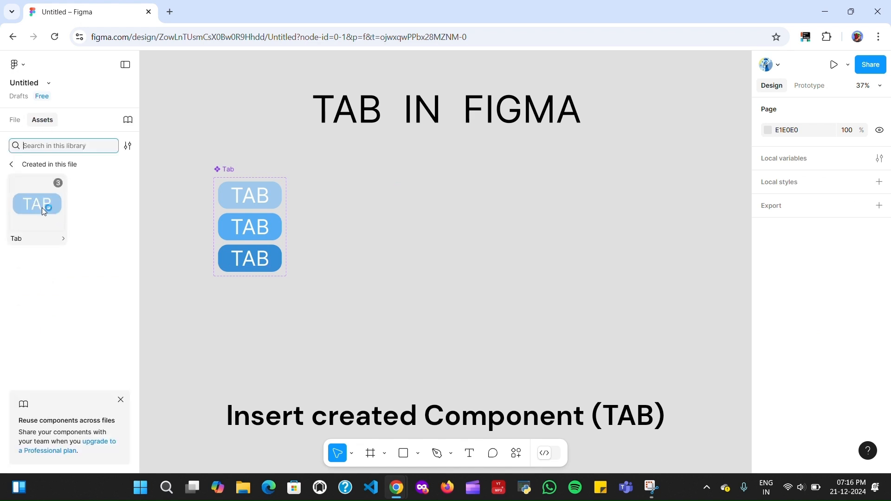
left_click_drag(42, 207, 401, 209)
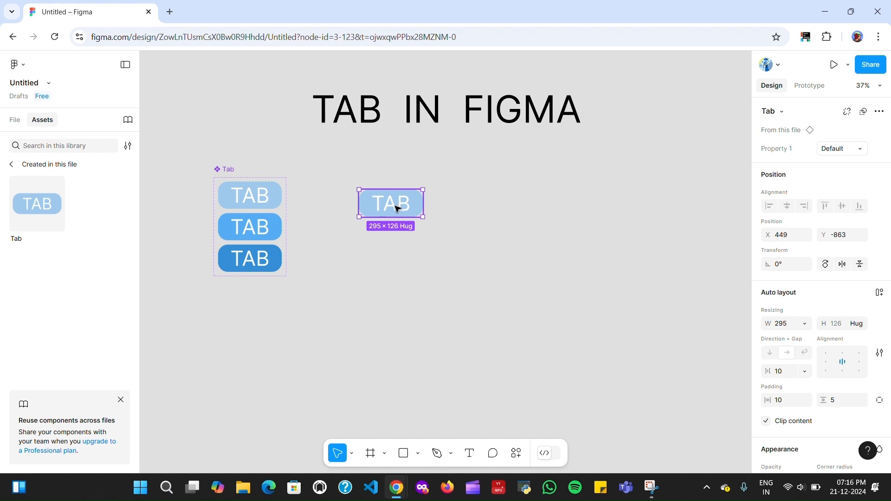
left_click_drag(398, 207, 539, 204)
left_click(457, 208)
left_click_drag(460, 204, 463, 208)
Change the first tab instance's label to TAB1.
left_click(396, 203)
double_click(396, 203)
double_click(397, 202)
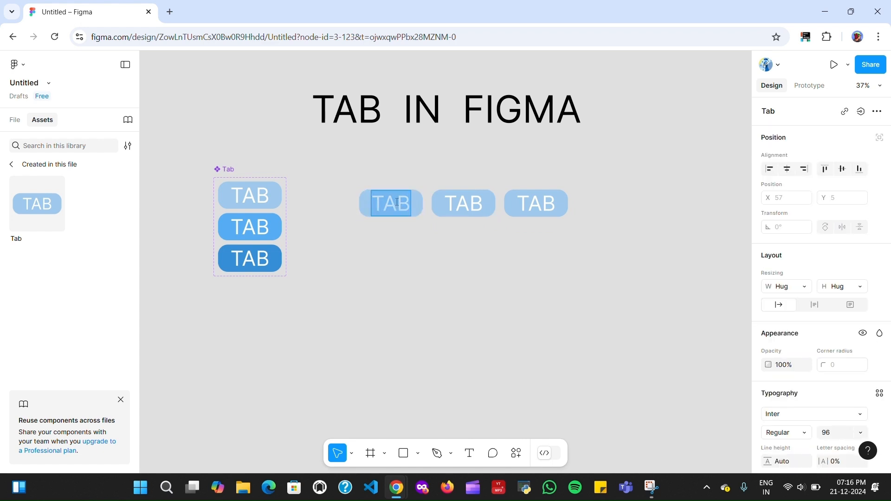
type("TAB1")
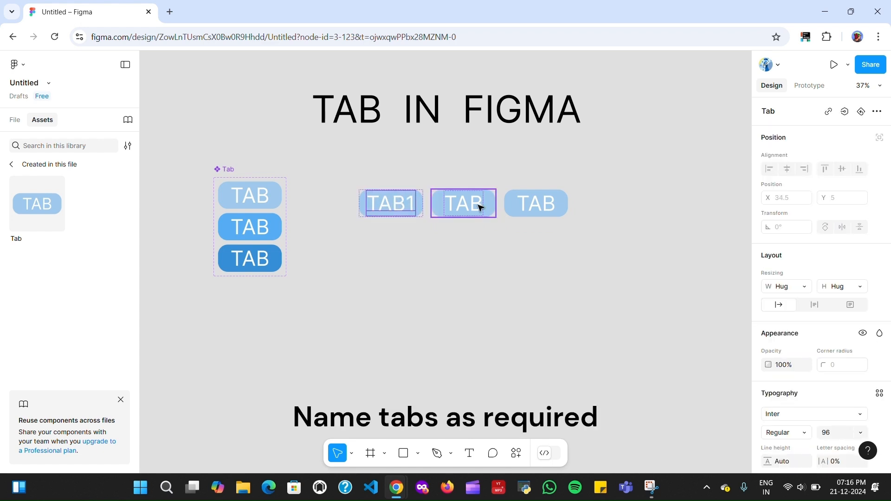
Change the middle tab instance's label to TAB2.
left_click(477, 203)
double_click(477, 203)
double_click(478, 202)
left_click(482, 202)
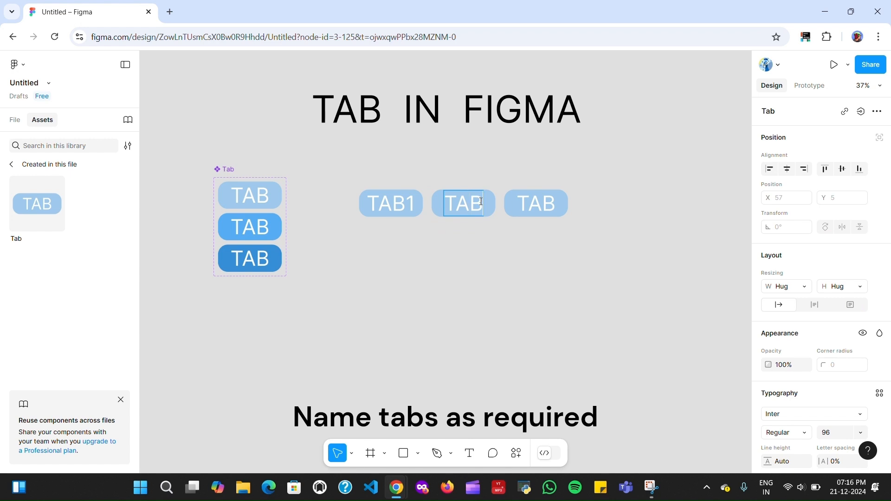
type("2")
Change the last tab instance's label to TAB3.
double_click(537, 207)
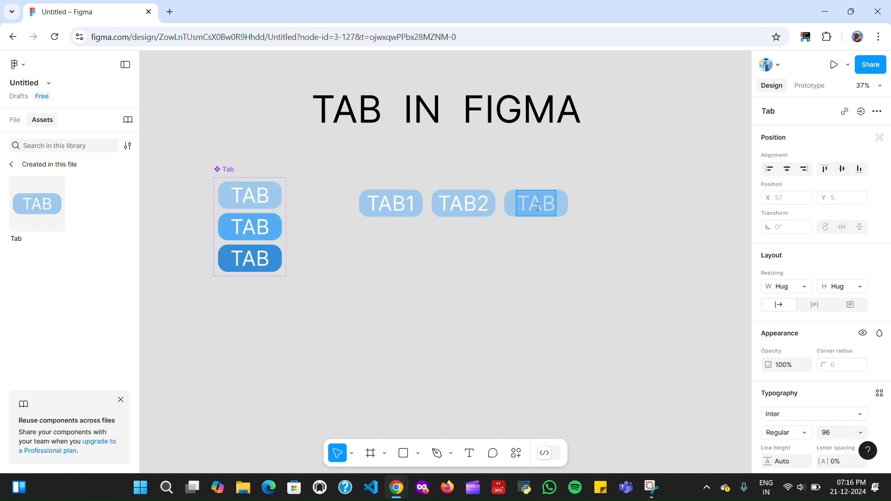
key("Right")
type("3")
key("Escape")
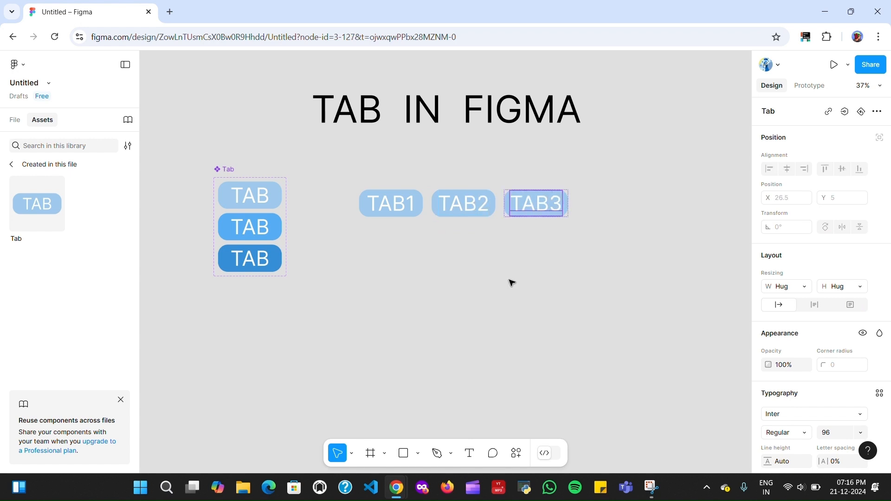
left_click(408, 284)
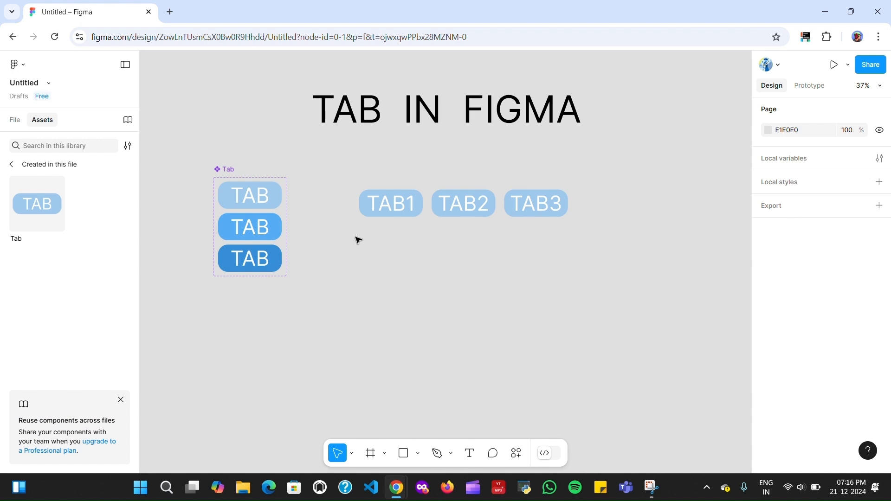
Create a single component from the TAB1, TAB2 and TAB3 instances and move it slightly up and to the left.
left_click_drag(355, 237, 589, 171)
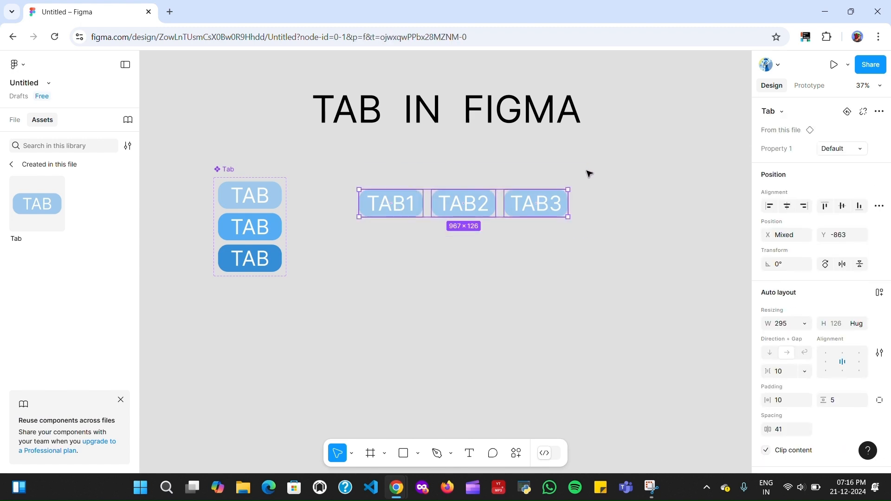
right_click(414, 212)
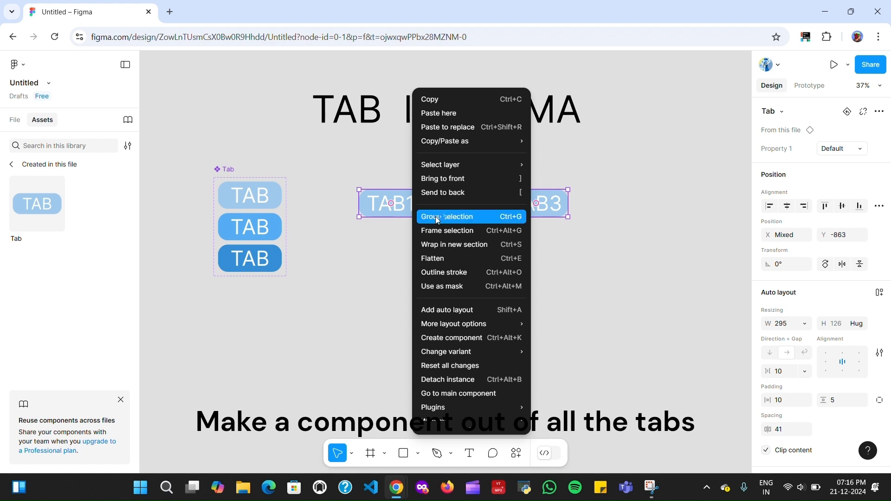
left_click(460, 343)
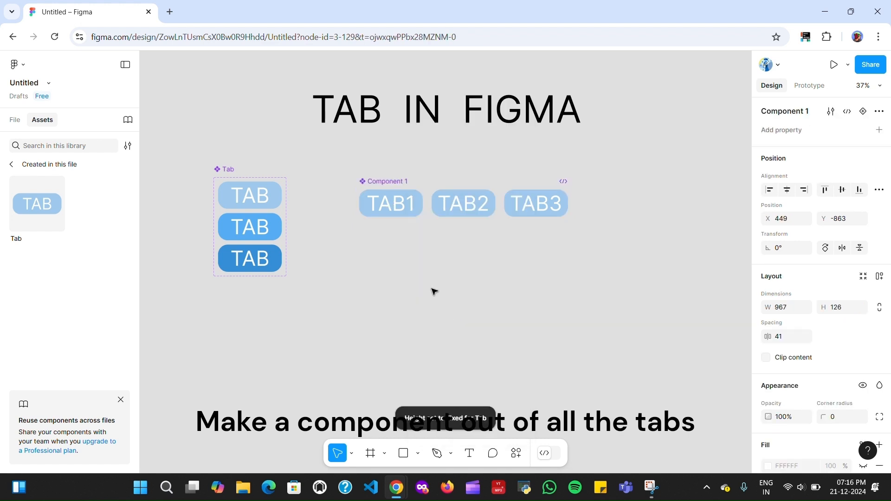
double_click(395, 182)
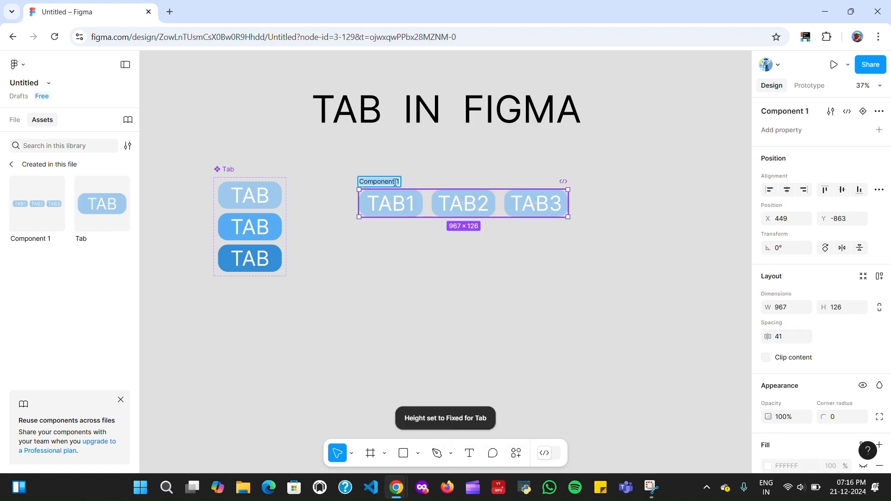
left_click(415, 270)
left_click_drag(429, 203, 422, 182)
left_click(414, 247)
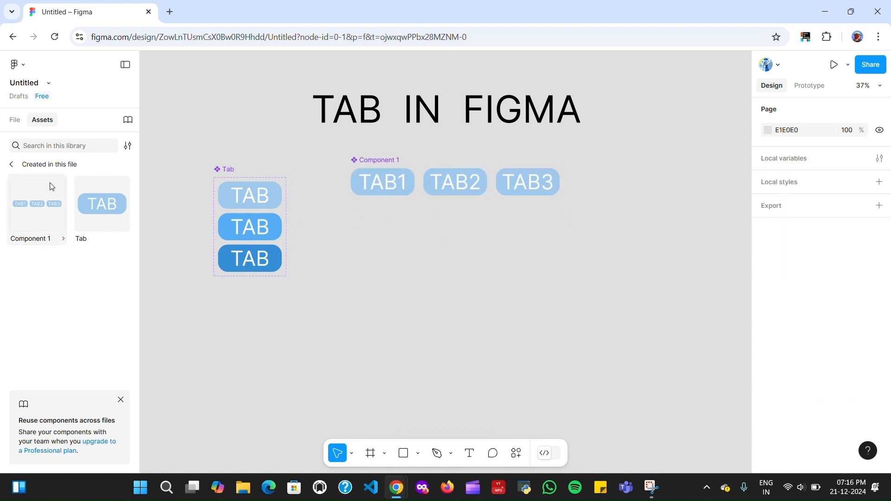
Draw a frame of about 1036 × 801 below the three-tab component.
left_click(15, 120)
left_click(371, 454)
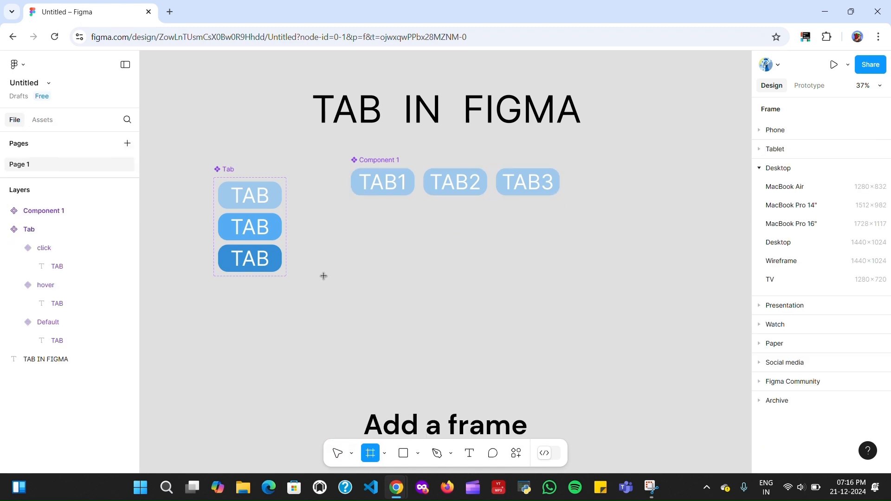
left_click_drag(320, 220, 545, 394)
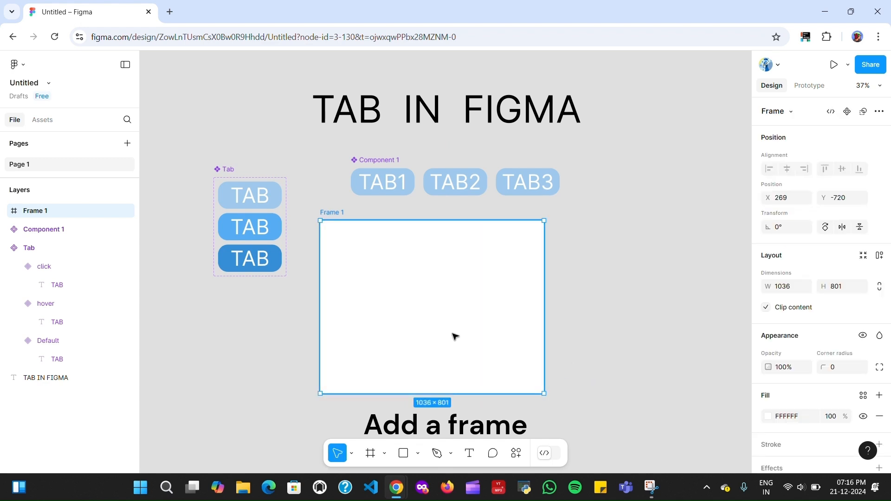
left_click(567, 286)
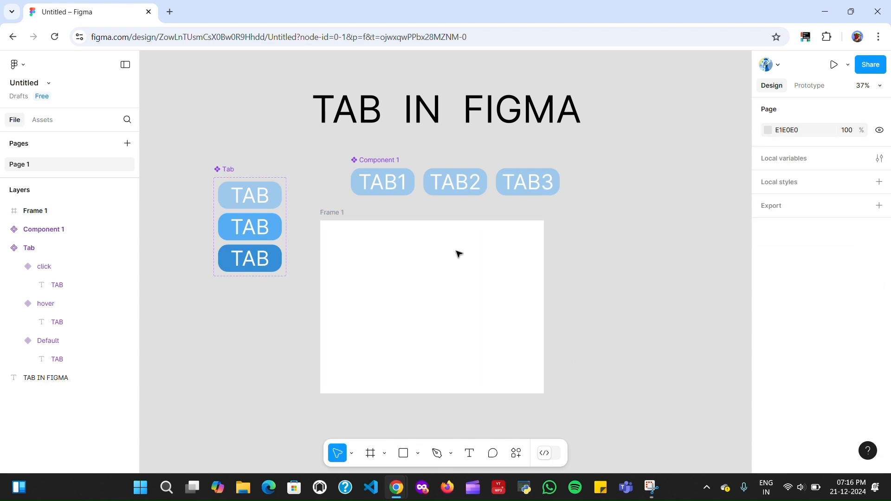
Place an instance of Component 1 near the top of Frame 1 and set its TAB1 to the click variant.
left_click(42, 120)
left_click_drag(49, 213, 455, 278)
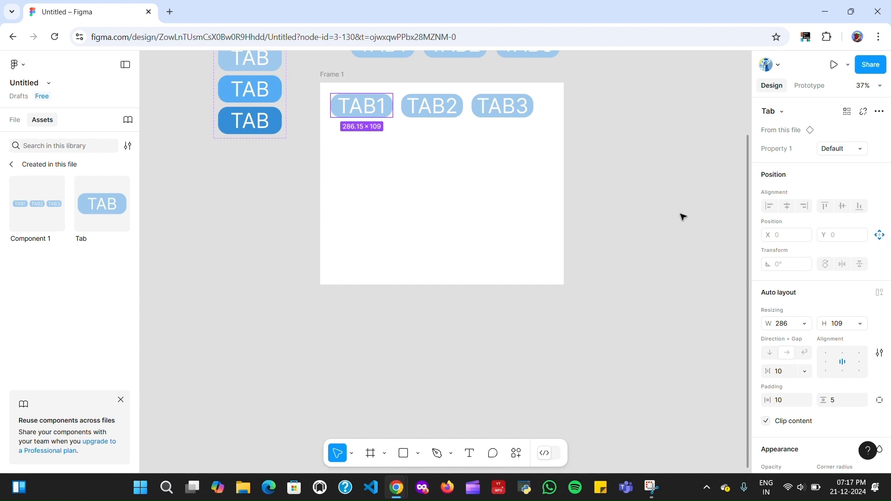
left_click(852, 152)
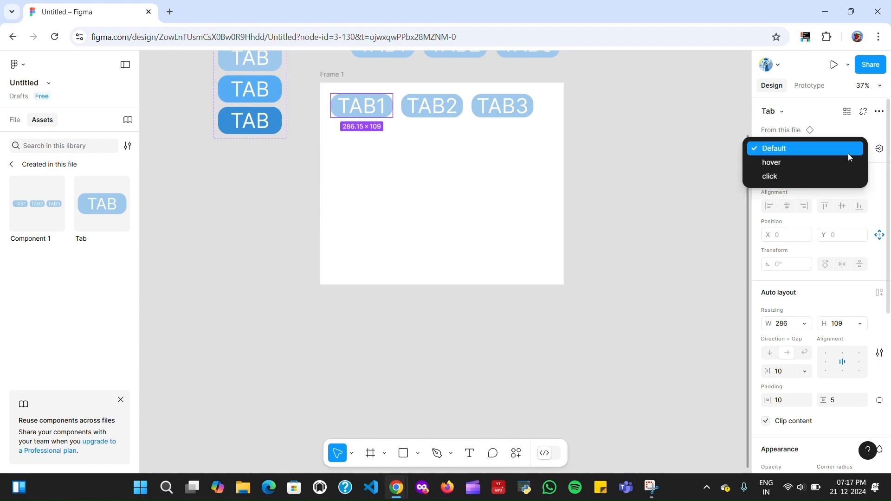
left_click(782, 176)
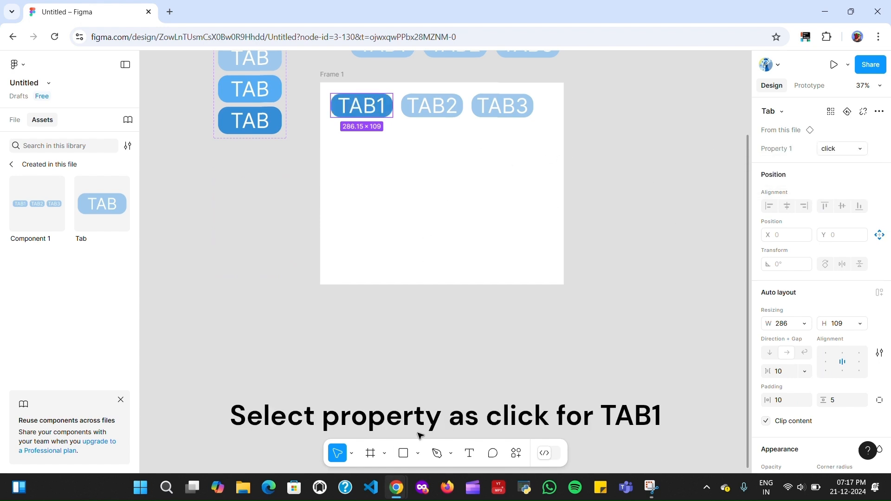
Add the centred three-line text "Welcome to AkhilaClassRoom" inside Frame 1 below the tabs.
left_click(469, 453)
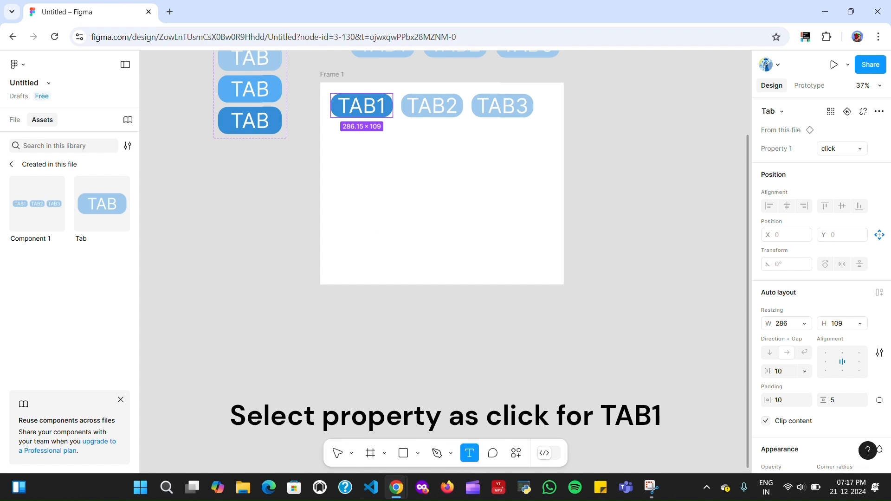
left_click(353, 199)
type("Welcome")
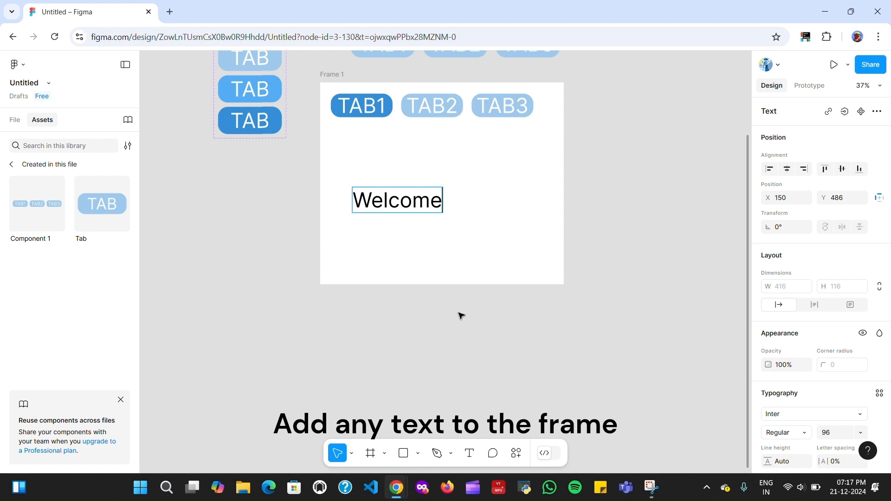
key("Escape")
Move the welcome text up towards the tabs and align it to the horizontal centre of Frame 1.
left_click_drag(422, 201, 454, 172)
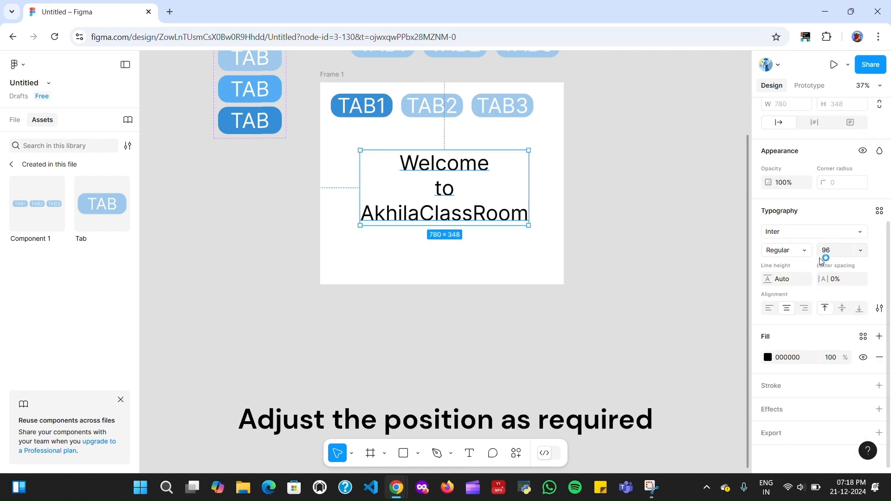
scroll(821, 260, "up", 3)
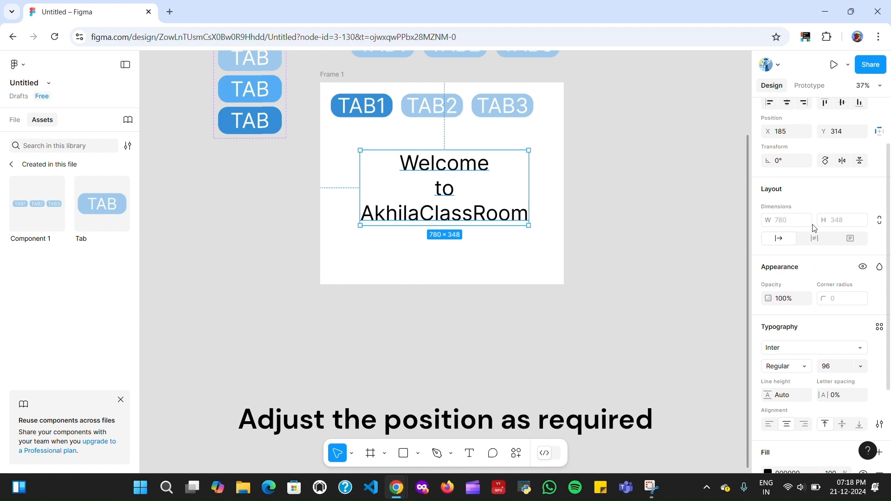
scroll(817, 225, "up", 2)
left_click(786, 163)
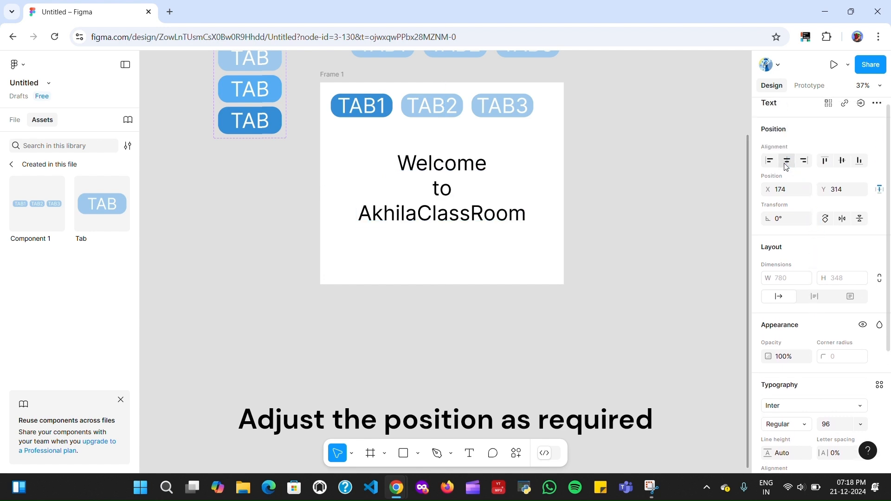
left_click(716, 221)
Duplicate Frame 1 and place the copy directly to its right at the same height.
scroll(457, 386, "right", 3)
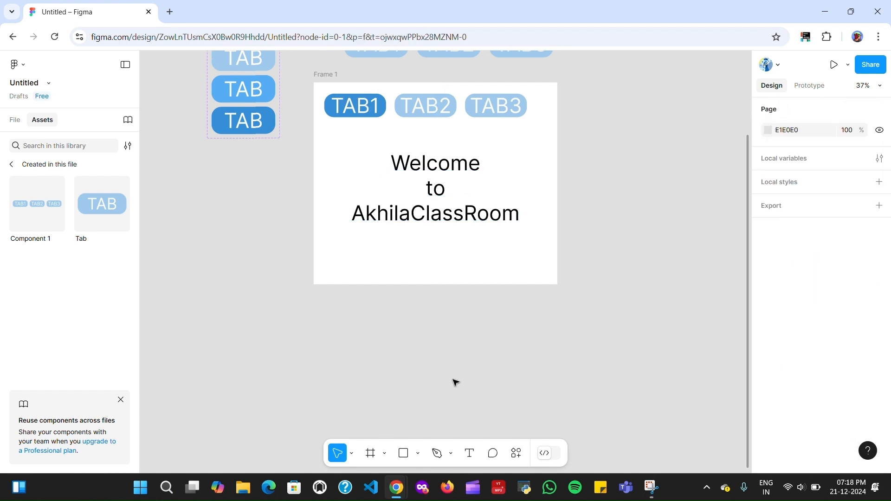
scroll(456, 383, "up", 2)
scroll(455, 382, "up", 1)
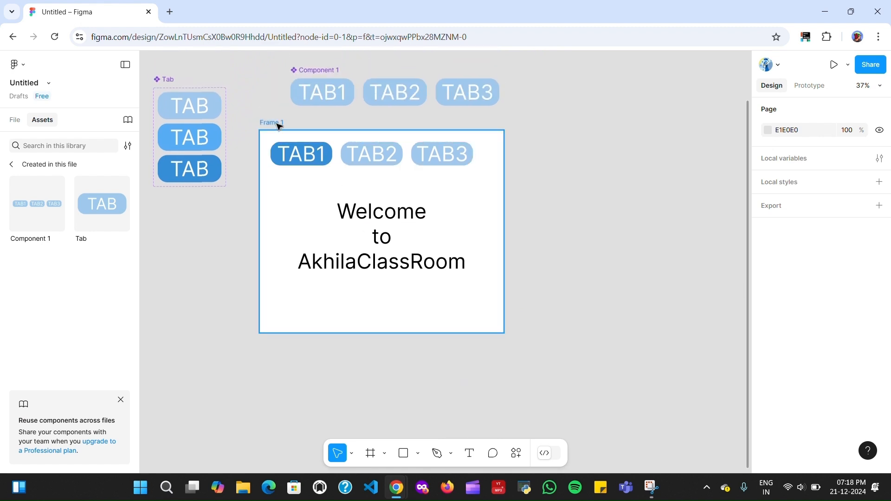
left_click_drag(279, 126, 543, 122)
Replace the text in Frame 2 with "Welcome to TAB2" on three lines.
scroll(544, 372, "right", 4)
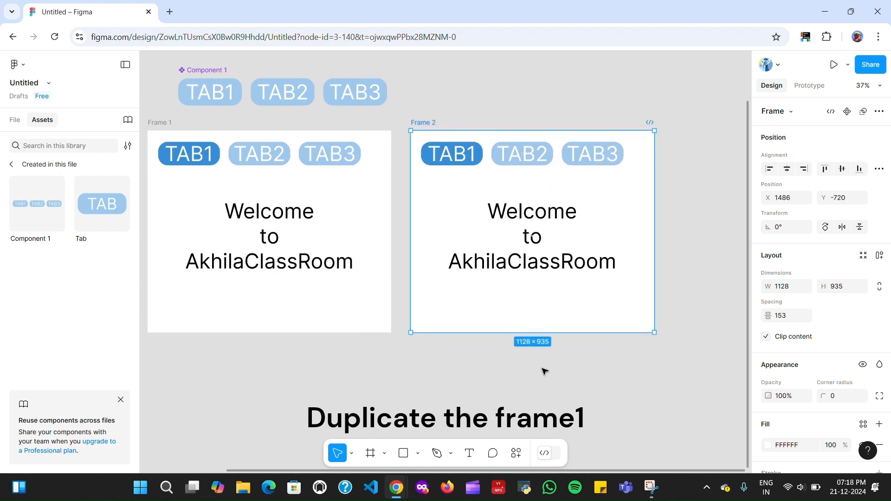
double_click(478, 264)
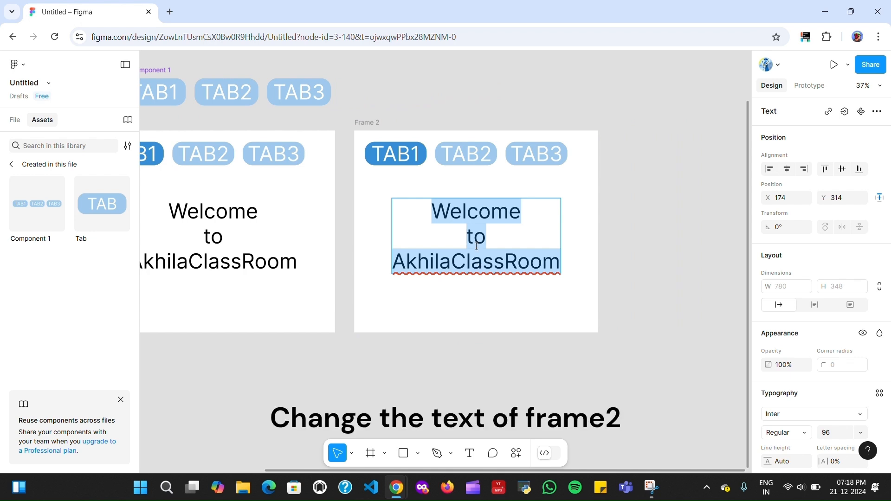
type("Welcome to TAB2")
key("Escape")
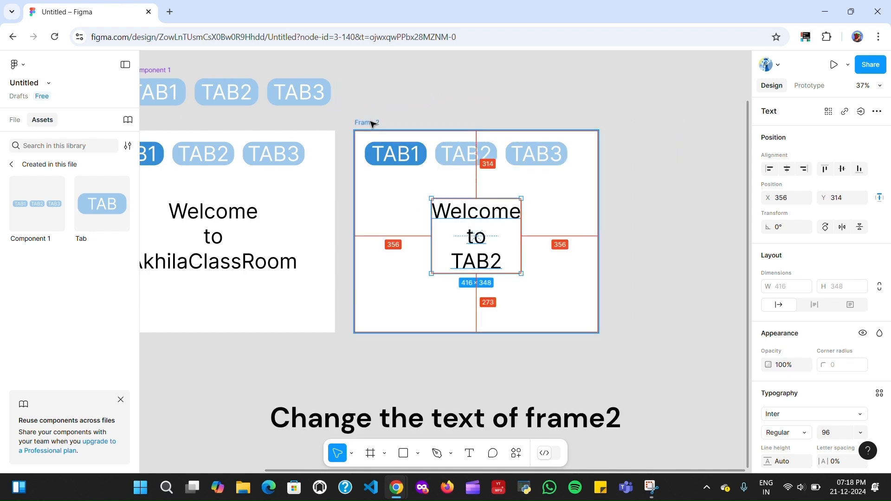
Duplicate Frame 2 and place the copy to its right at the same height.
left_click(373, 123)
left_click_drag(372, 124, 644, 123)
scroll(602, 365, "right", 5)
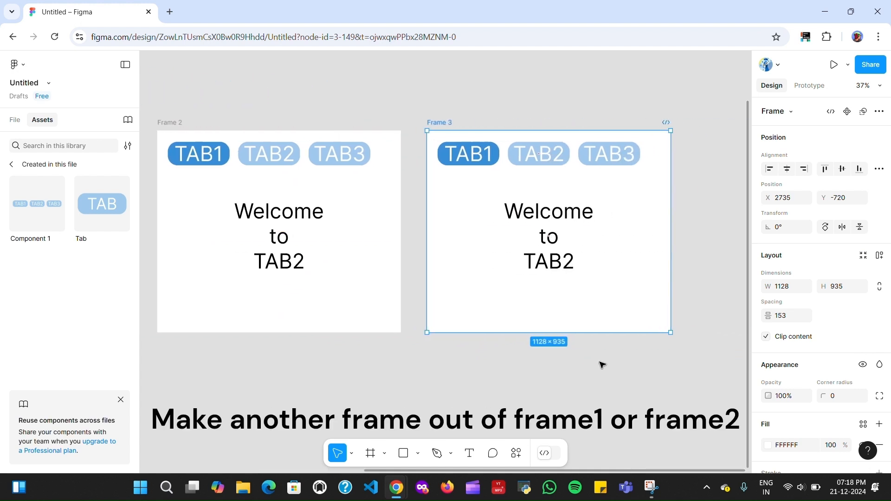
Change the text in Frame 3 to "Welcome to TAB3".
left_click(551, 258)
double_click(551, 258)
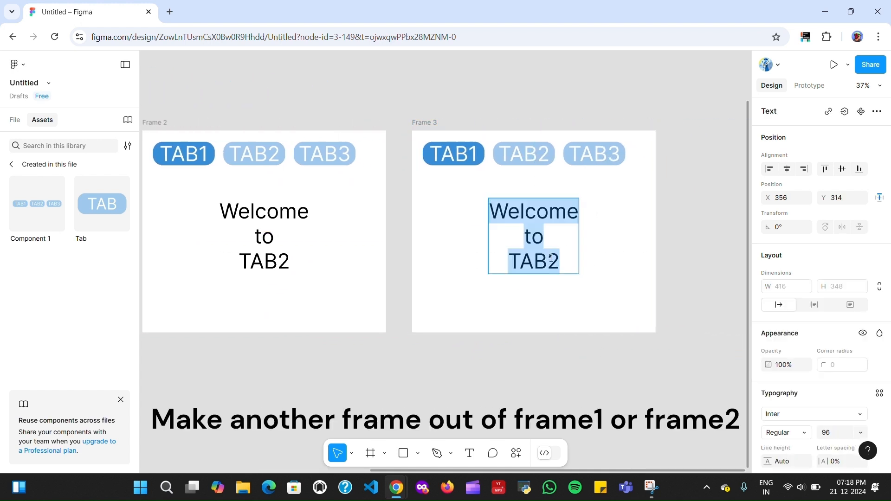
left_click(551, 258)
key("Delete")
type("3")
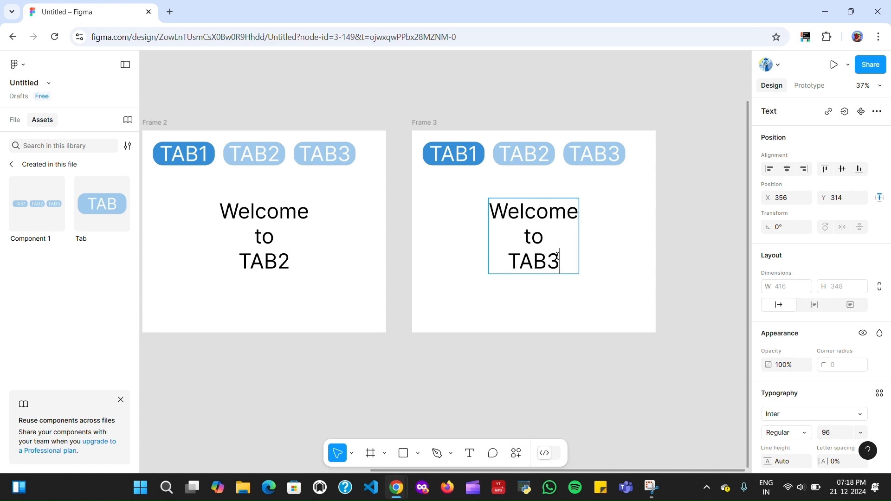
Set the TAB2 instance in Frame 2 to the click variant.
left_click(241, 159)
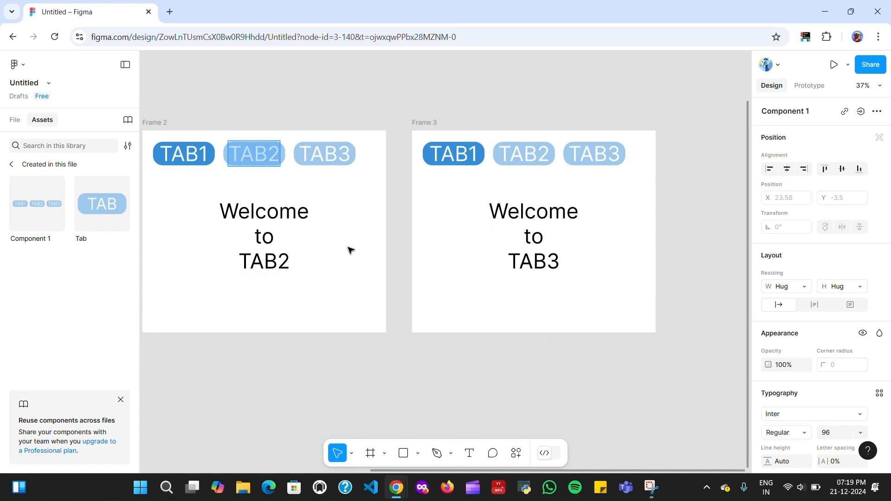
scroll(338, 279, "left", 5)
scroll(337, 278, "up", 2)
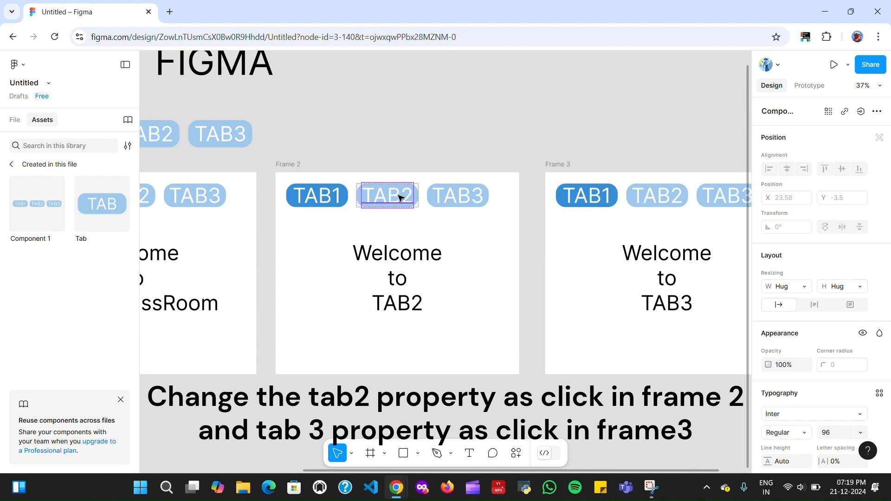
left_click(457, 196)
left_click(455, 269)
double_click(398, 200)
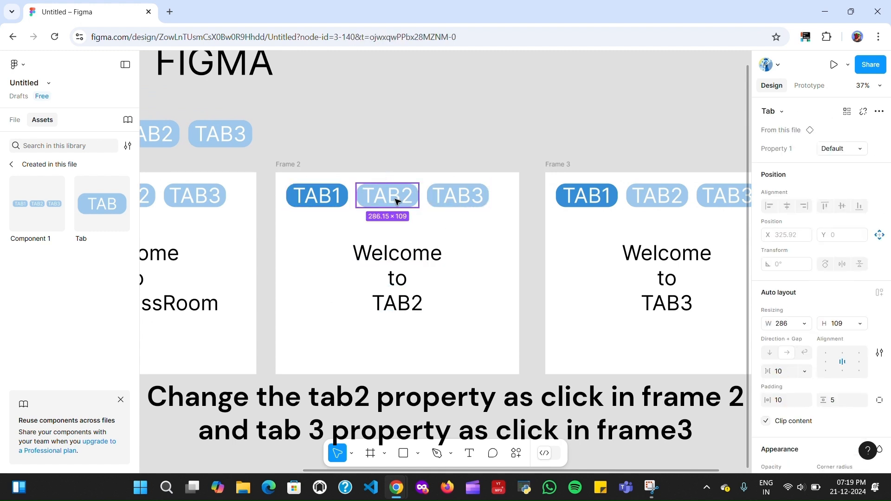
left_click(836, 149)
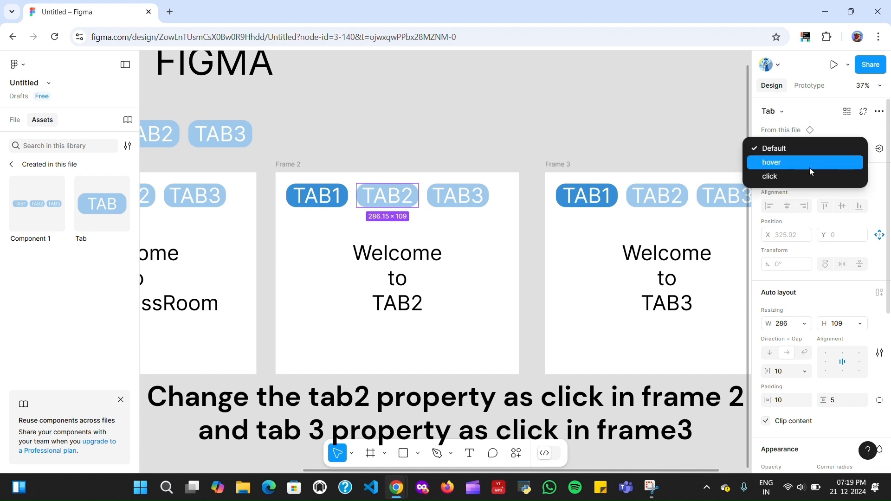
left_click(789, 175)
Set the TAB1 instance in Frame 2 to the Default variant.
left_click(324, 203)
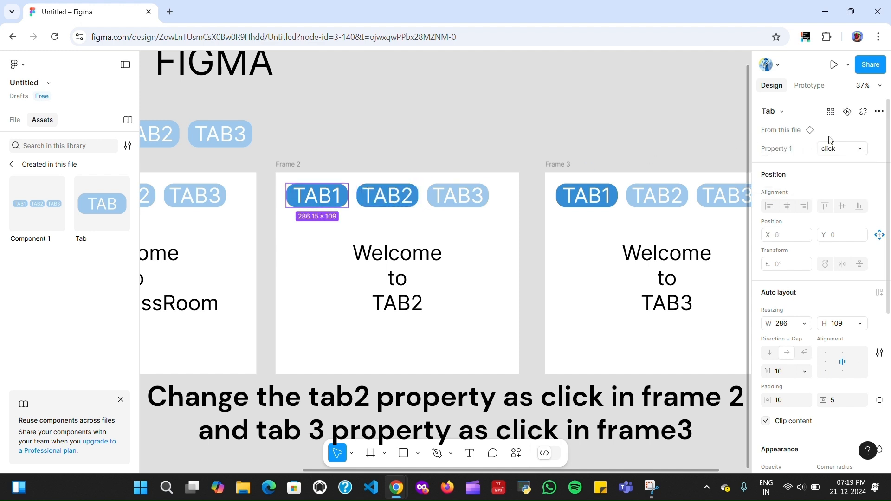
left_click(833, 146)
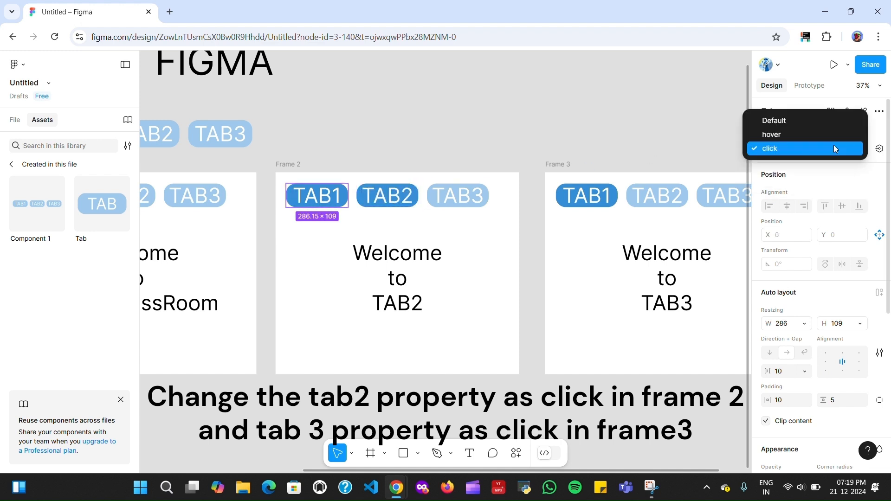
left_click(789, 119)
Set the TAB1 instance in Frame 3 to the Default variant.
scroll(587, 292, "right", 3)
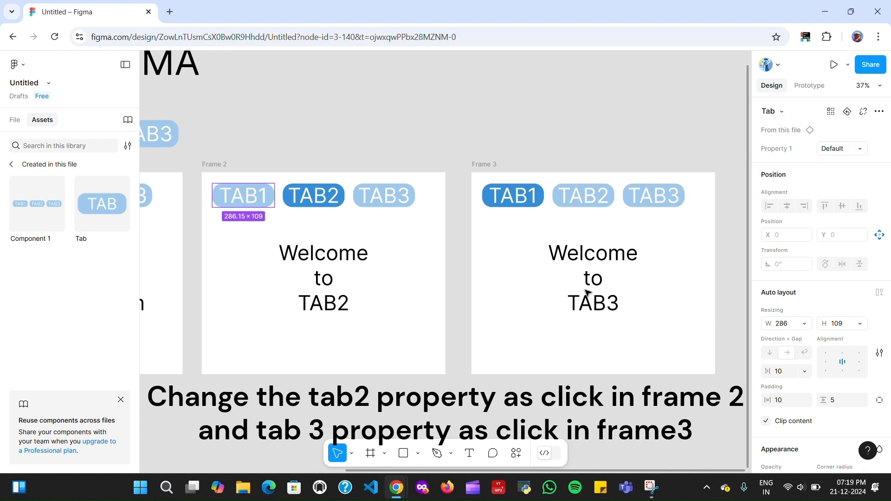
left_click(474, 197)
double_click(474, 198)
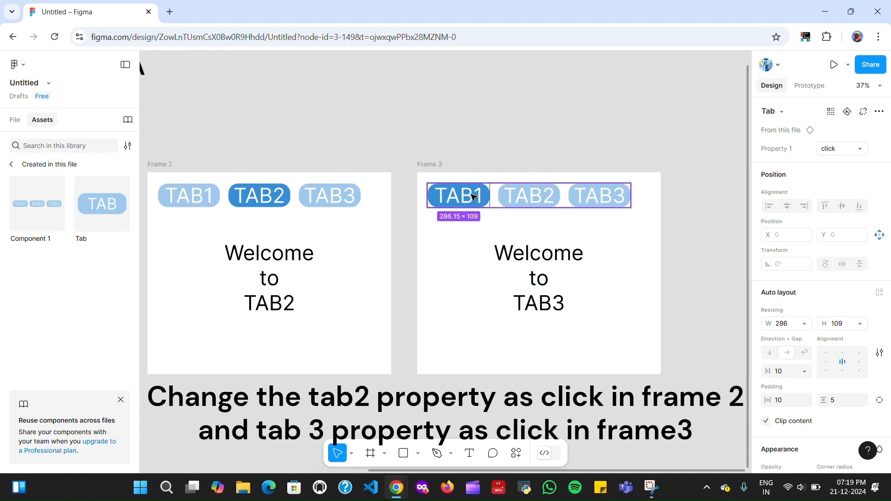
double_click(473, 198)
left_click(464, 259)
double_click(486, 194)
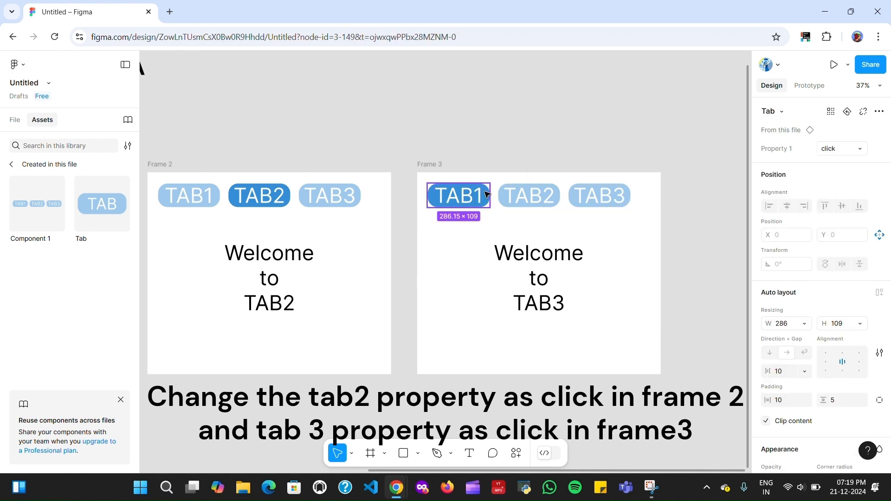
double_click(487, 194)
left_click(537, 191)
left_click(473, 198)
left_click(840, 148)
left_click(809, 122)
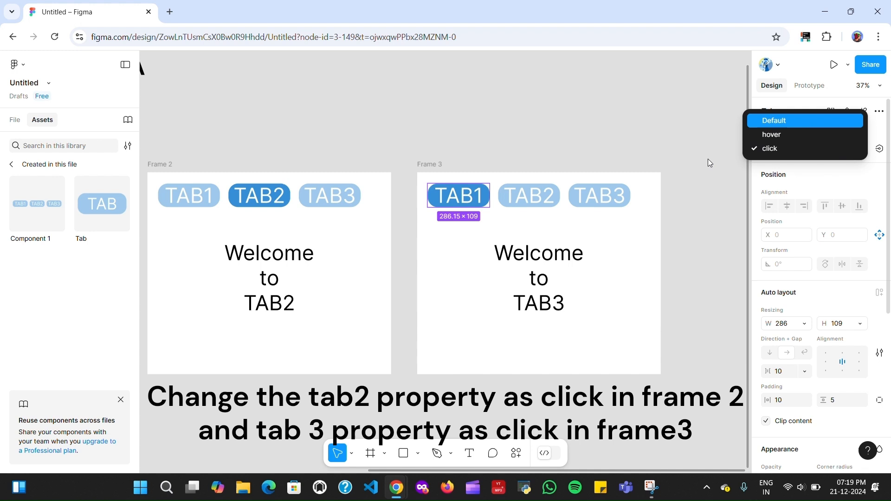
Set the TAB3 instance in Frame 3 to the click variant and clear the selection.
left_click(602, 197)
left_click(826, 149)
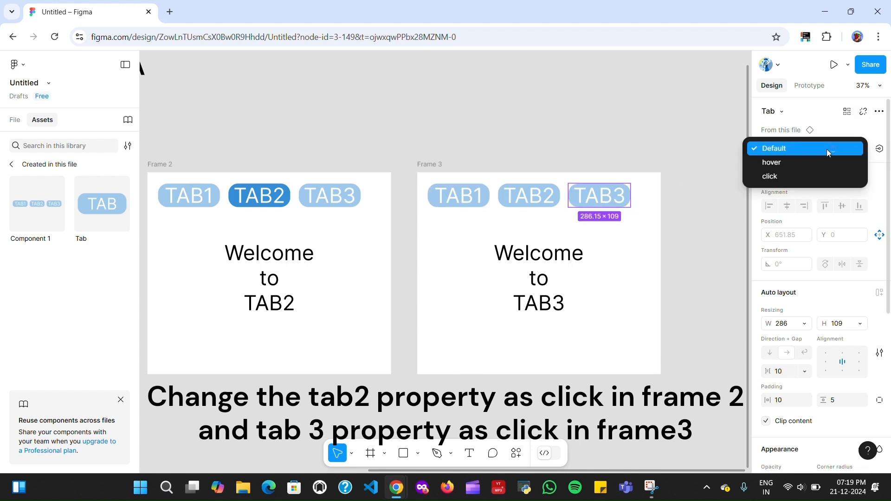
left_click(803, 173)
left_click(711, 259)
Add on-click prototype connections in Frame 1 from TAB2 to Frame 2 and from TAB3 to Frame 3.
scroll(711, 259, "down", 3)
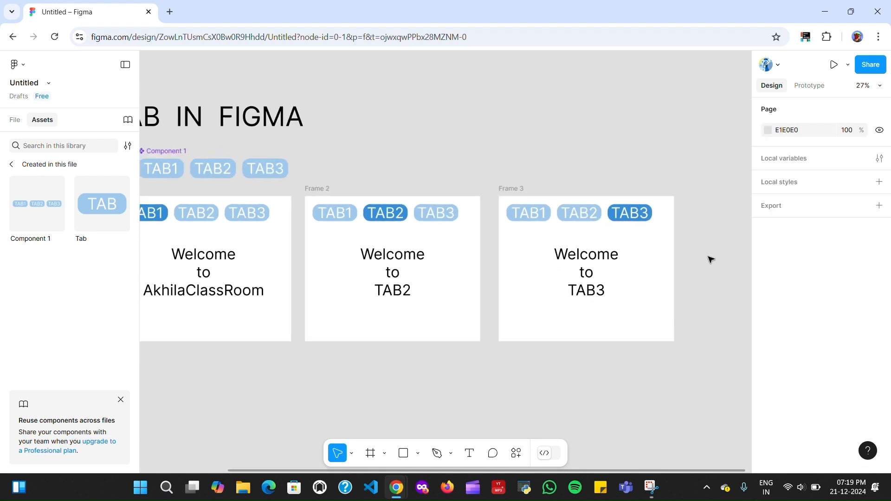
scroll(711, 259, "left", 2)
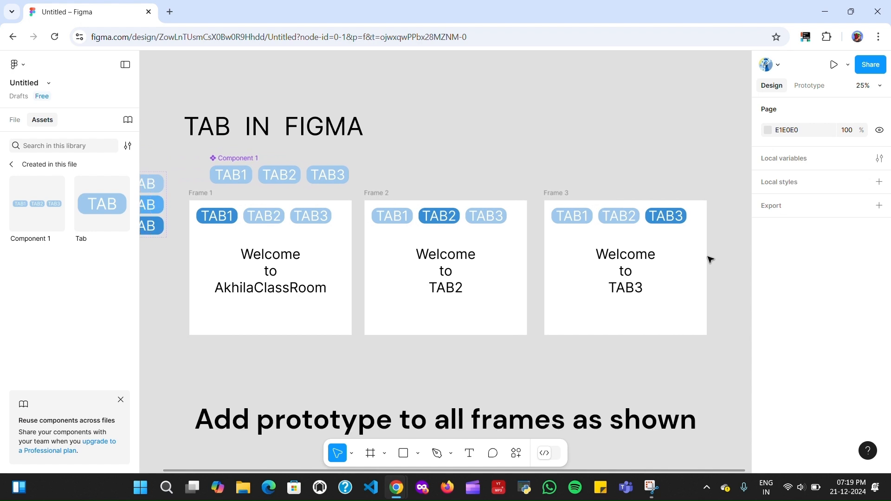
left_click(810, 85)
left_click(256, 215)
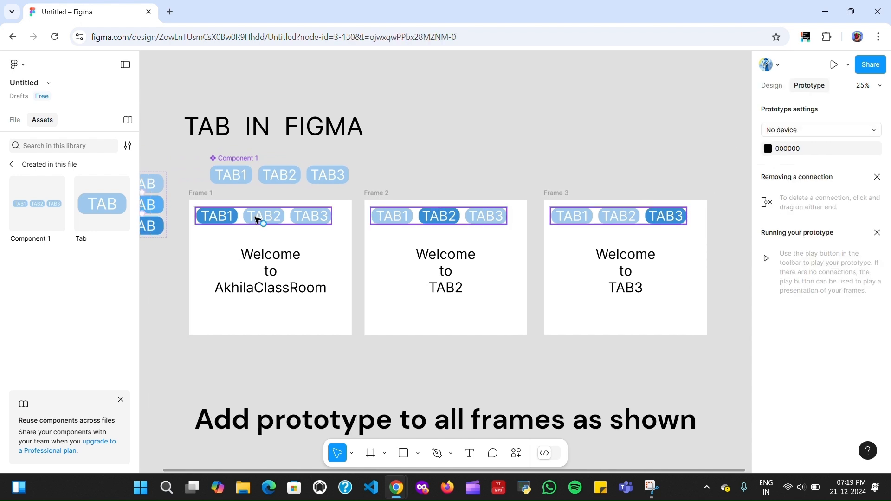
left_click(258, 219)
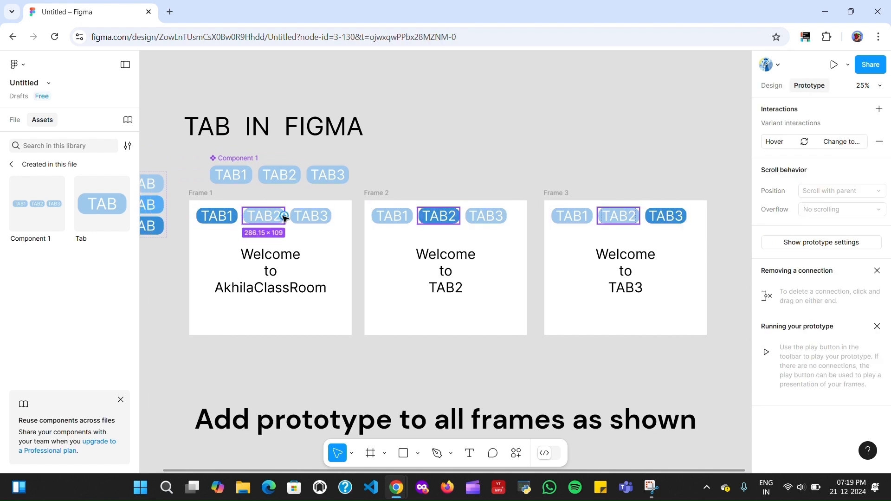
left_click_drag(285, 216, 381, 266)
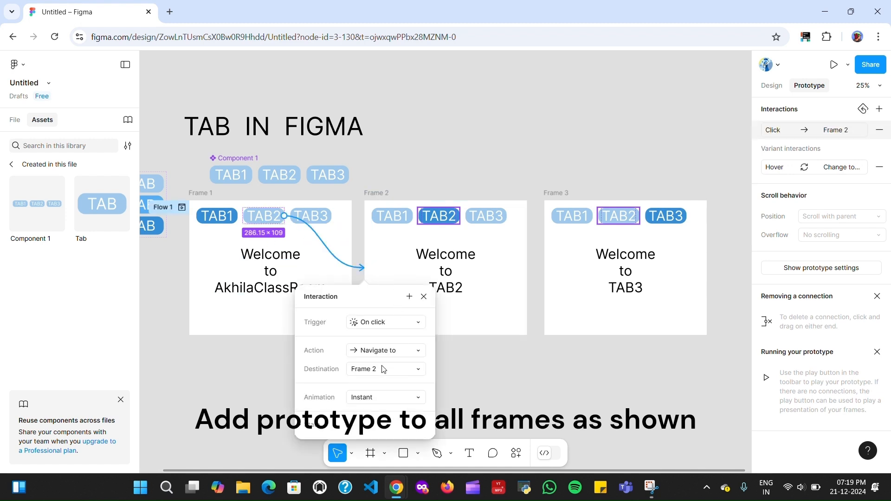
left_click(424, 297)
left_click(316, 217)
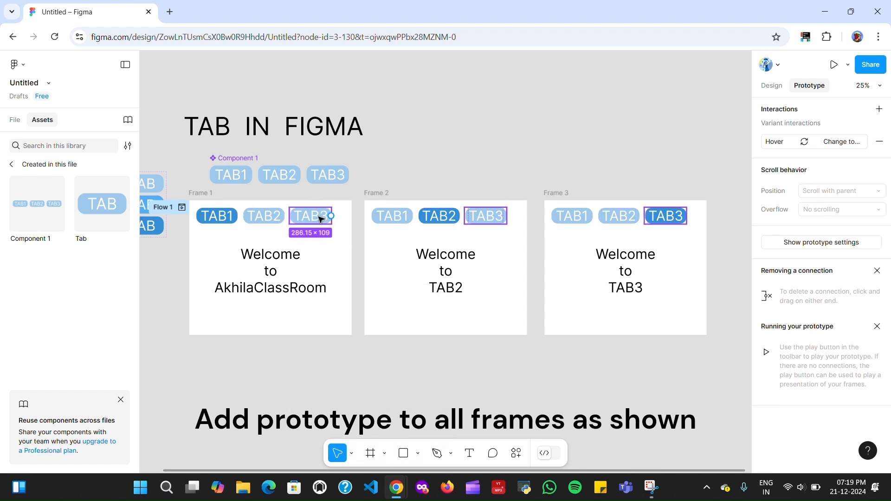
left_click_drag(331, 217, 564, 266)
Add prototype connections in Frame 2 from TAB1 to Frame 1 and from TAB3 to Frame 3.
left_click(395, 218)
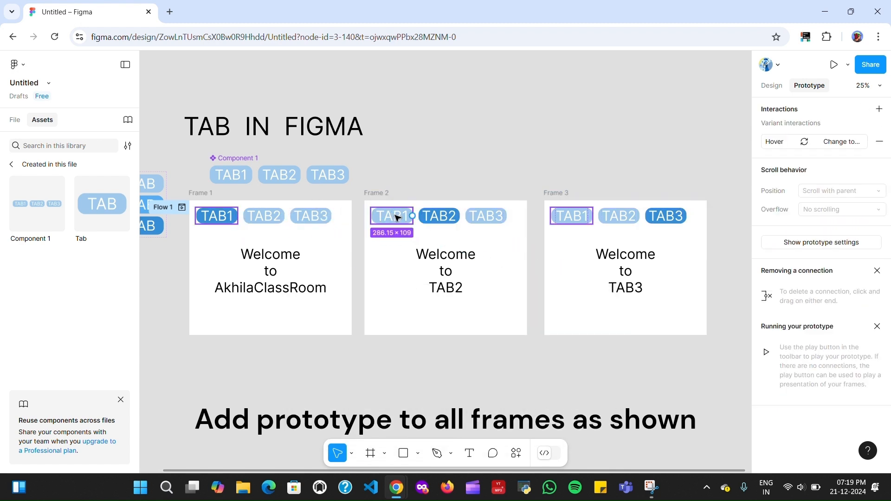
left_click_drag(371, 215, 308, 255)
left_click(497, 217)
left_click_drag(508, 218, 560, 260)
Add on-click prototype connections in Frame 3 from TAB1 to Frame 1 and from TAB2 to Frame 2.
left_click(573, 217)
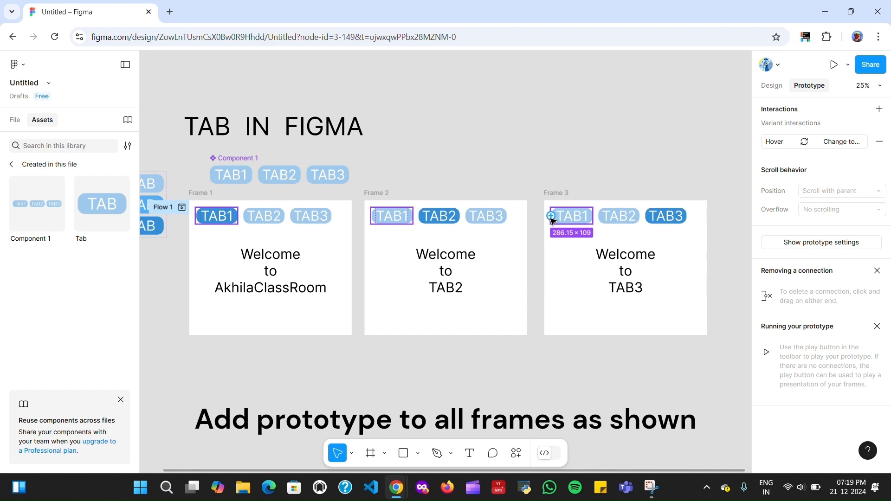
left_click_drag(551, 217, 340, 264)
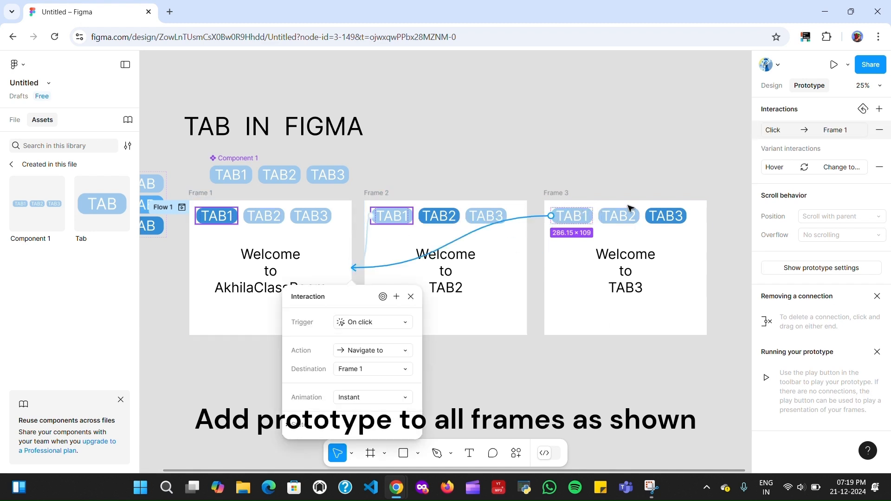
left_click(626, 216)
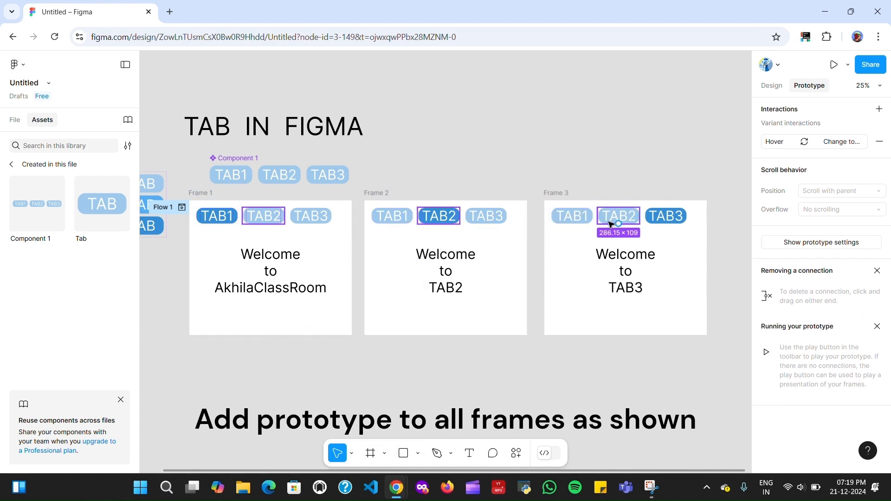
left_click_drag(620, 226, 458, 286)
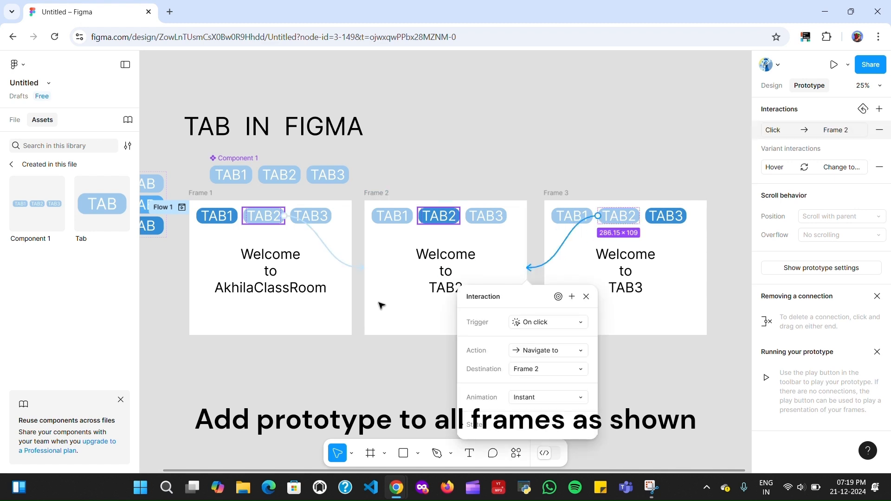
Clear the selection, preview Flow 1 from Frame 1 and open that preview in a separate browser tab.
scroll(325, 353, "left", 3)
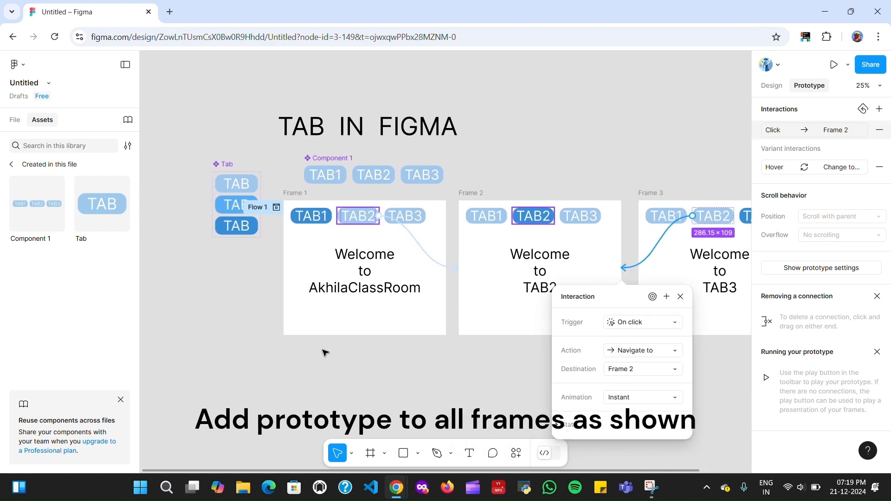
scroll(325, 353, "right", 2)
scroll(325, 353, "right", 1)
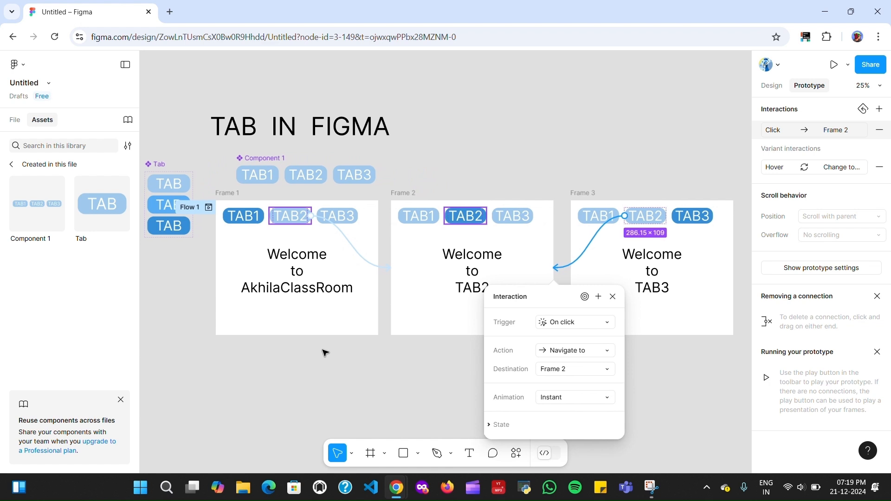
left_click(339, 377)
left_click(215, 208)
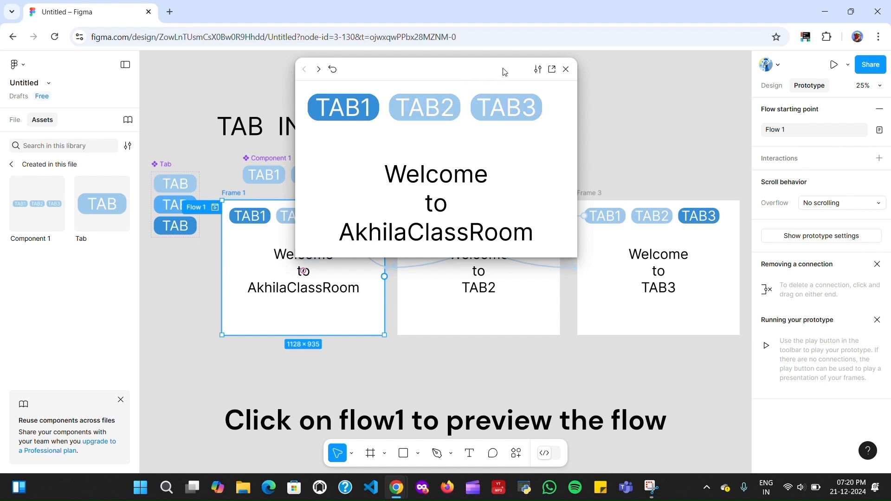
left_click(552, 70)
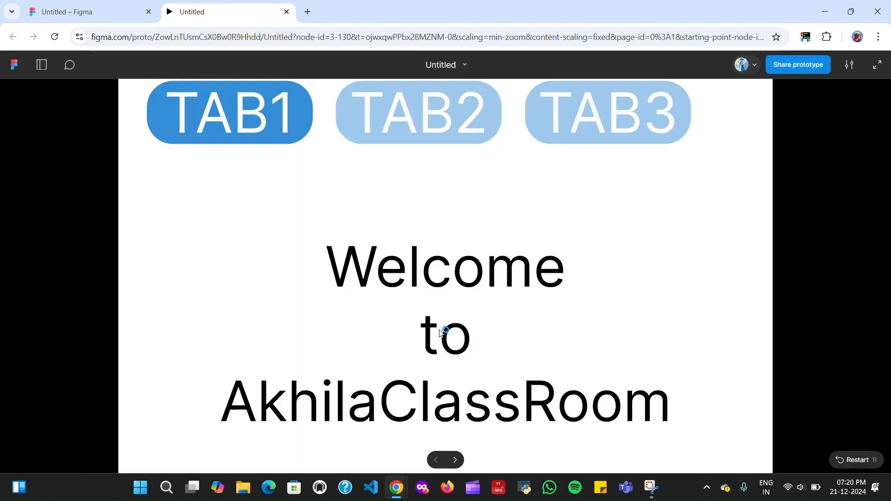
Test the prototype by switching repeatedly between TAB1, TAB2 and TAB3, ending on TAB3.
left_click(429, 128)
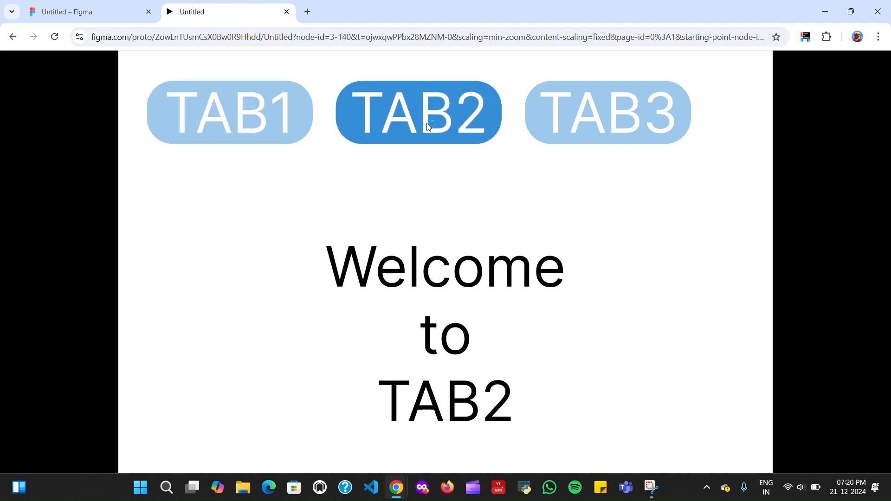
left_click(617, 107)
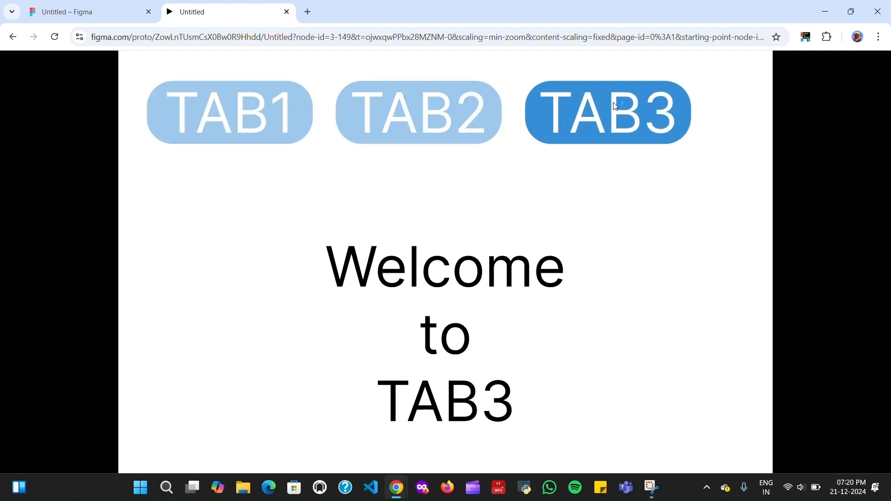
left_click(436, 123)
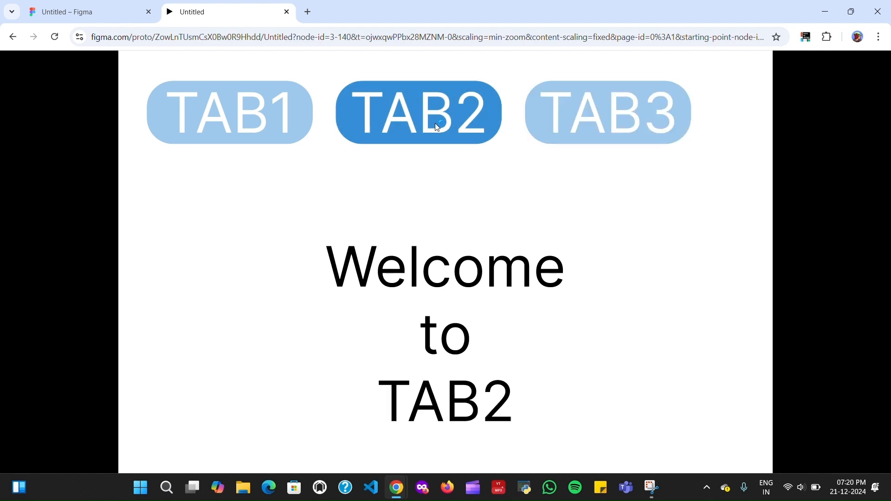
left_click(280, 131)
left_click(572, 106)
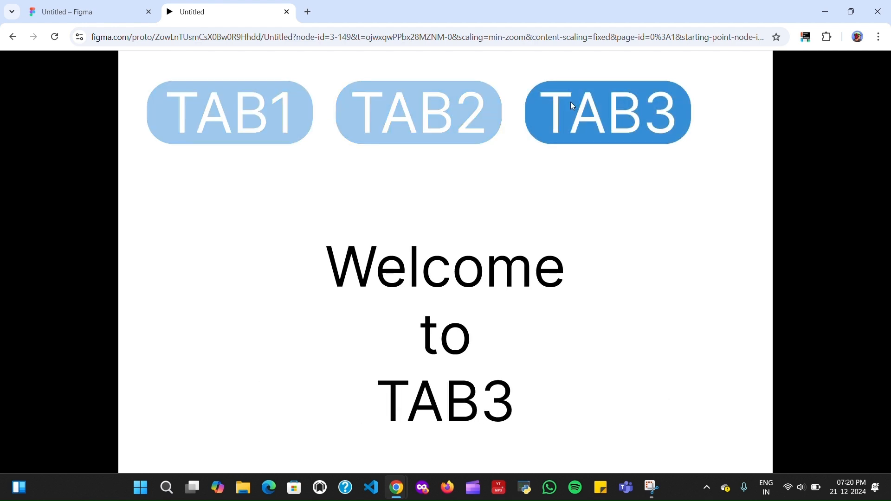
left_click(258, 135)
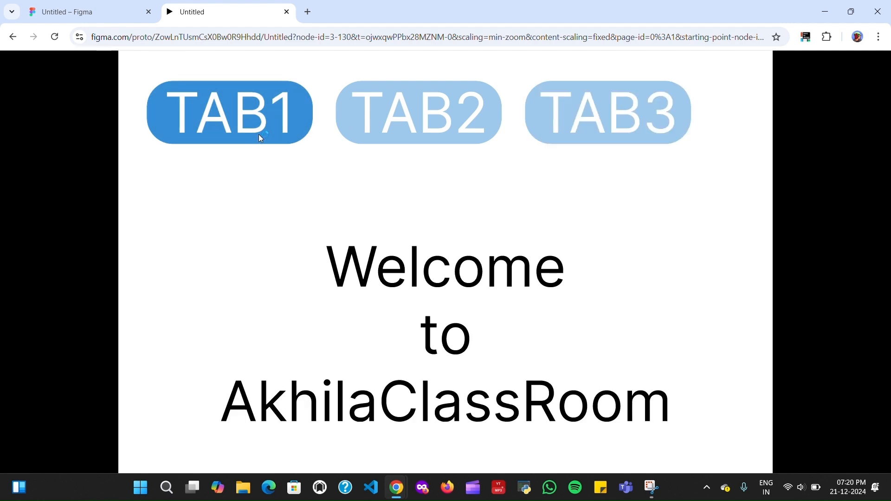
left_click(384, 118)
left_click(562, 103)
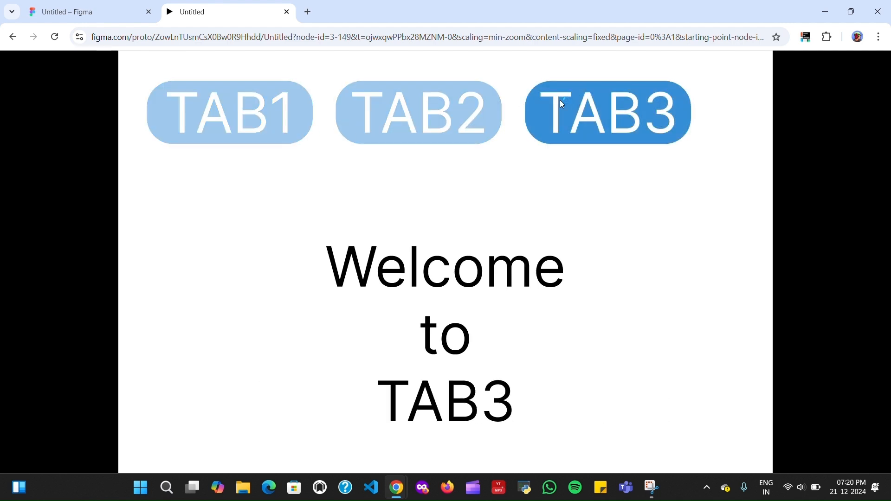